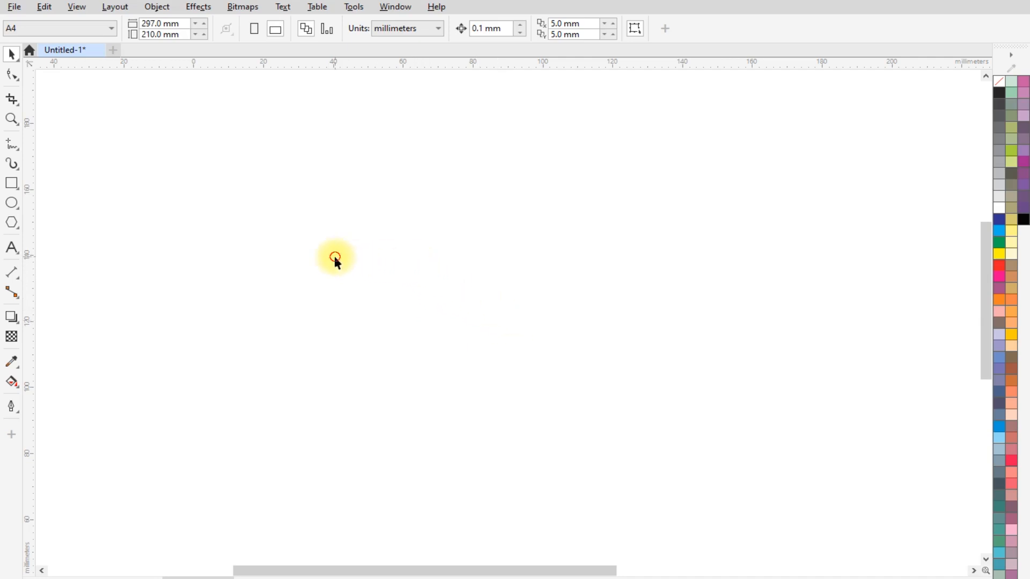
- Draw a circle on the page and set its width and height to 100 mm
{"action": "left_click", "coordinate": [9, 202]}
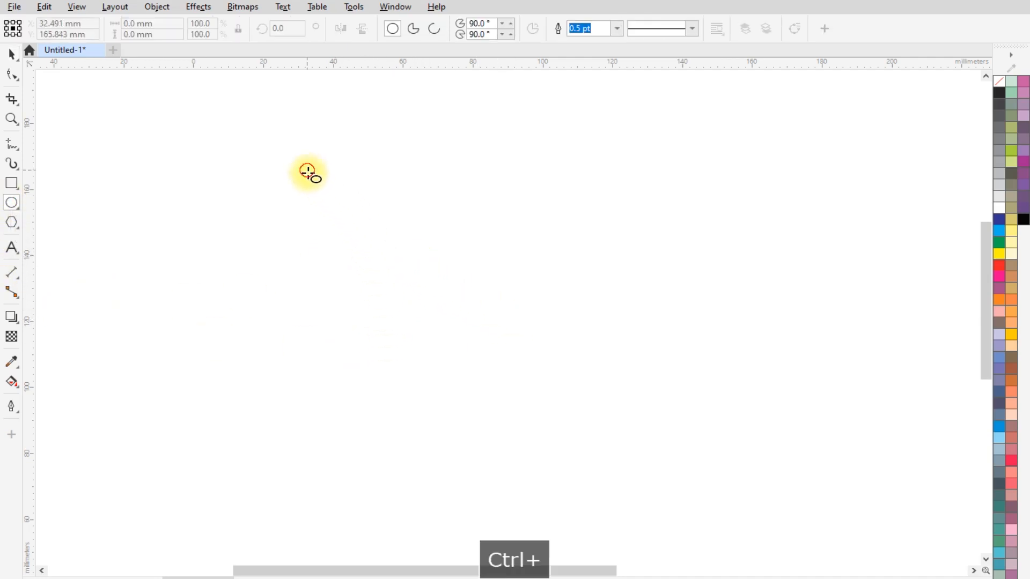
{"action": "left_click_drag", "start_coordinate": [307, 171], "coordinate": [522, 402]}
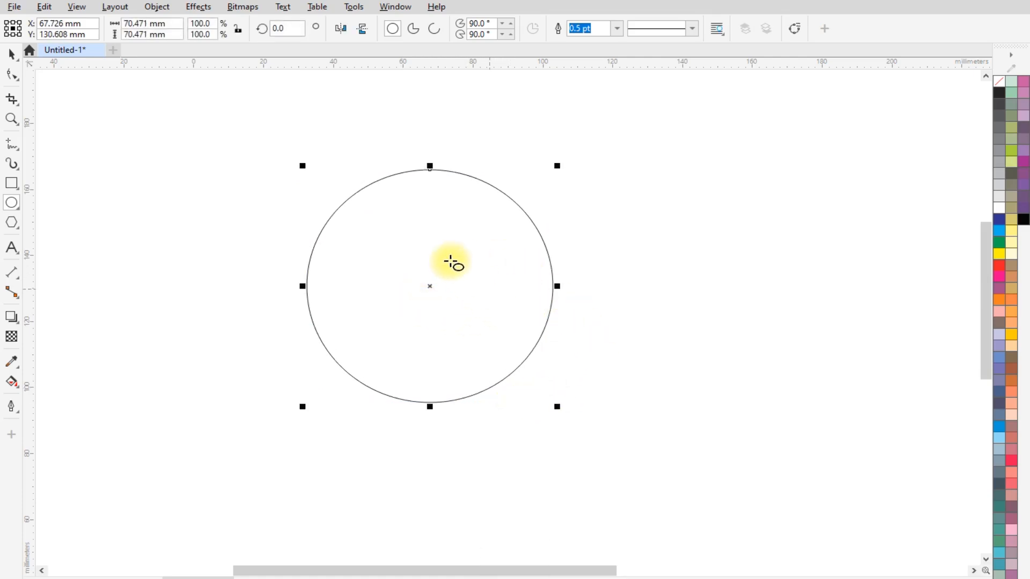
{"action": "double_click", "coordinate": [127, 24]}
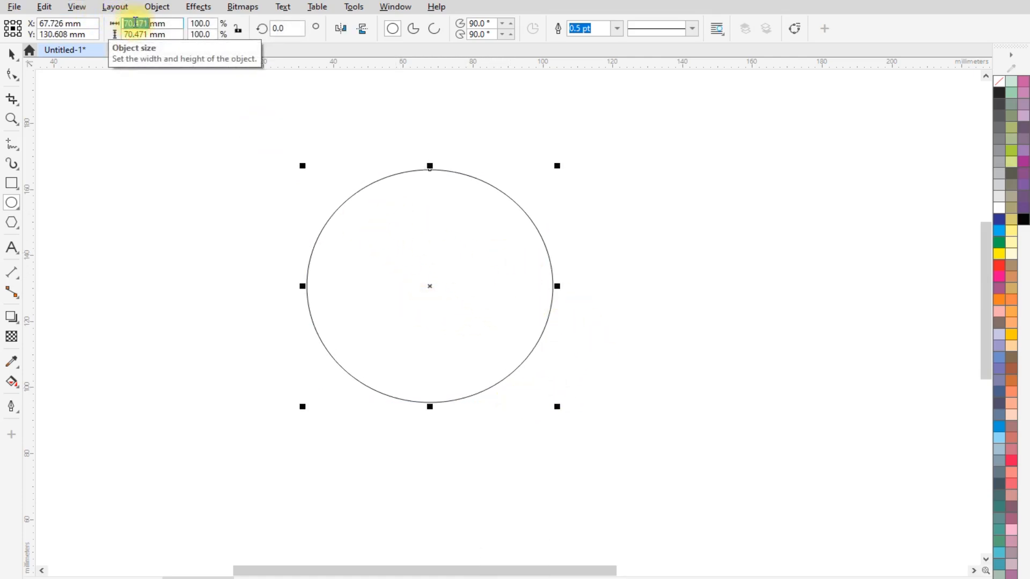
{"action": "type", "text": "100mm"}
{"action": "double_click", "coordinate": [134, 34]}
{"action": "type", "text": "1"}
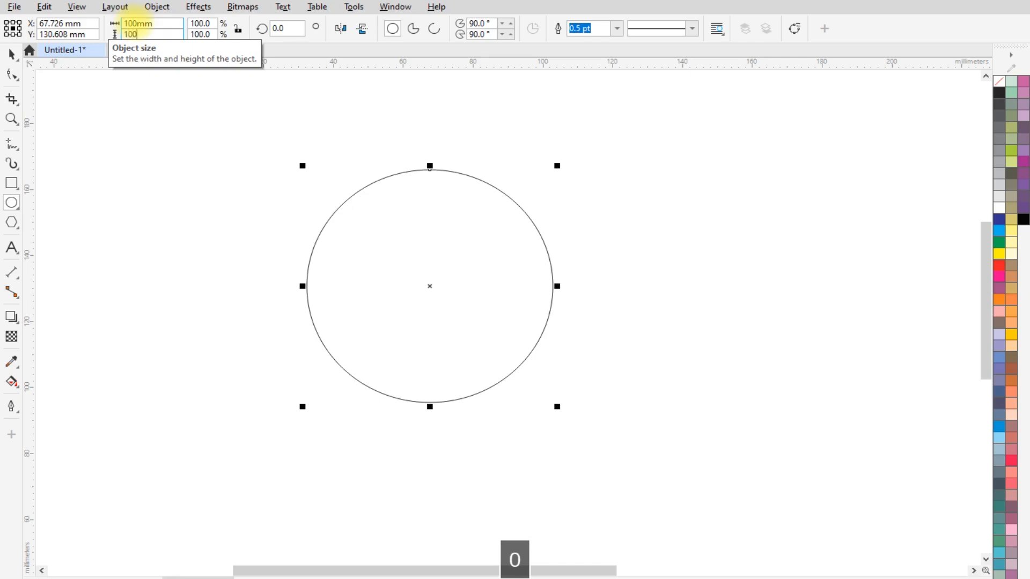
{"action": "type", "text": "00"}
{"action": "key", "text": "Return"}
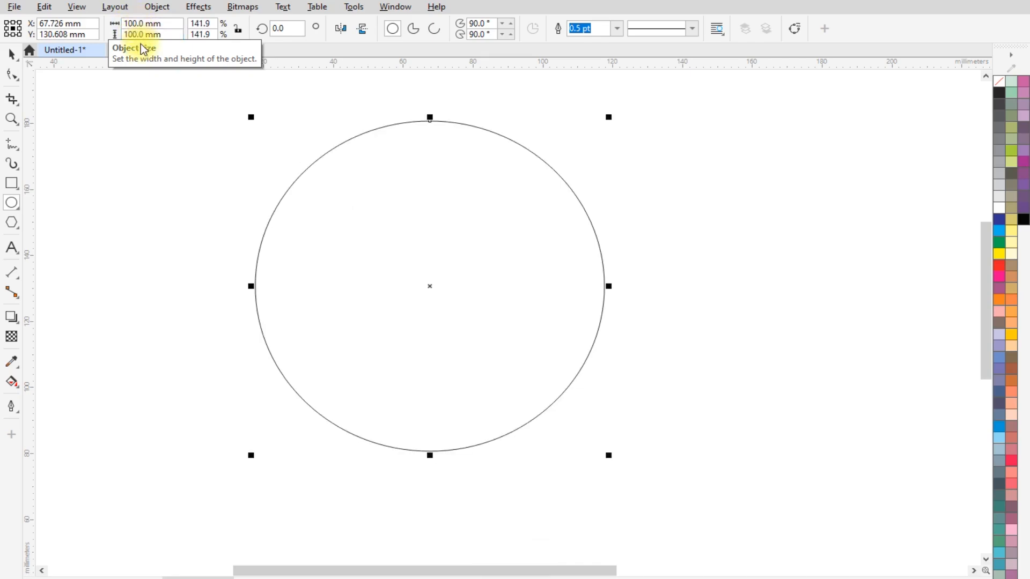
- Draw a polygon about 19 mm wide outside the circle's left side and give it 6 sides
{"action": "left_click", "coordinate": [10, 228]}
{"action": "left_click_drag", "start_coordinate": [137, 264], "coordinate": [163, 288]}
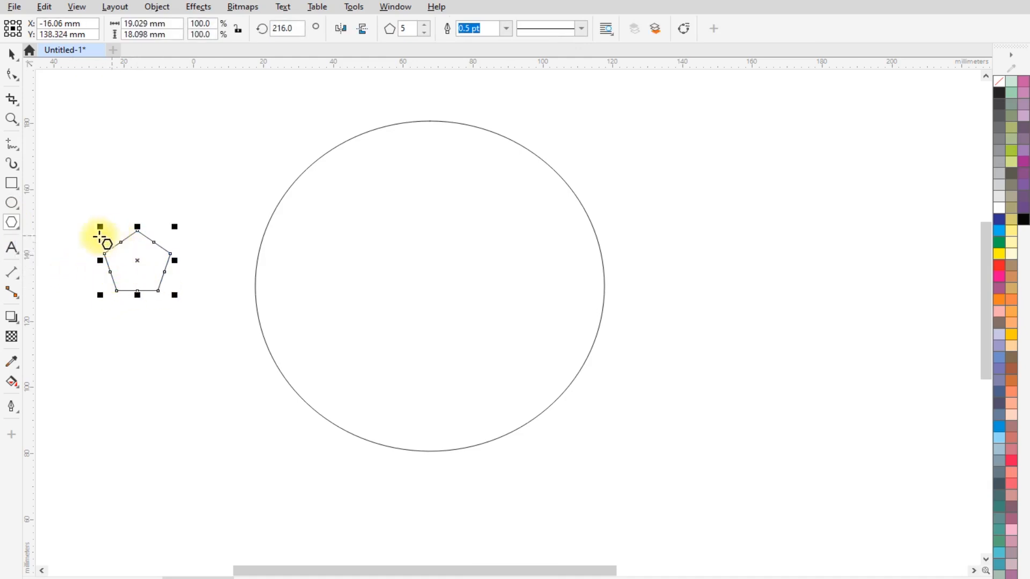
{"action": "scroll", "coordinate": [92, 250], "scroll_direction": "up", "scroll_amount": 2}
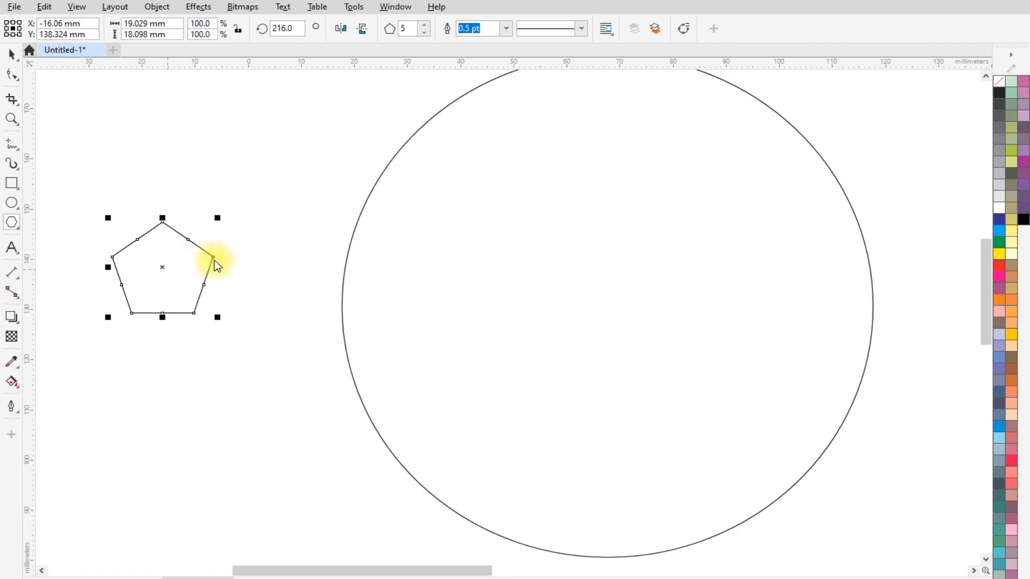
{"action": "left_click", "coordinate": [424, 25]}
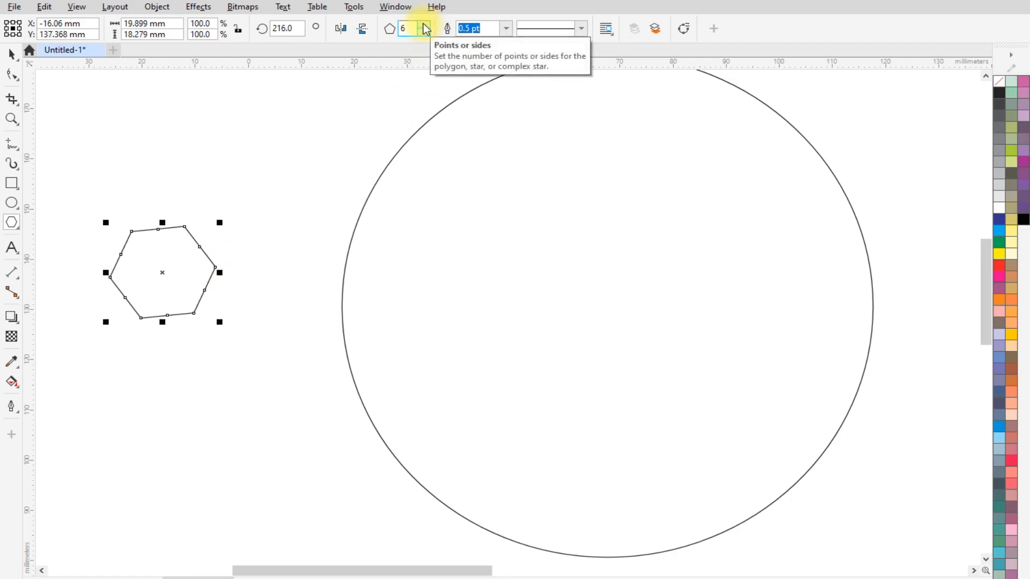
- Set the hexagon's rotation angle to 90 degrees
{"action": "left_click", "coordinate": [288, 27]}
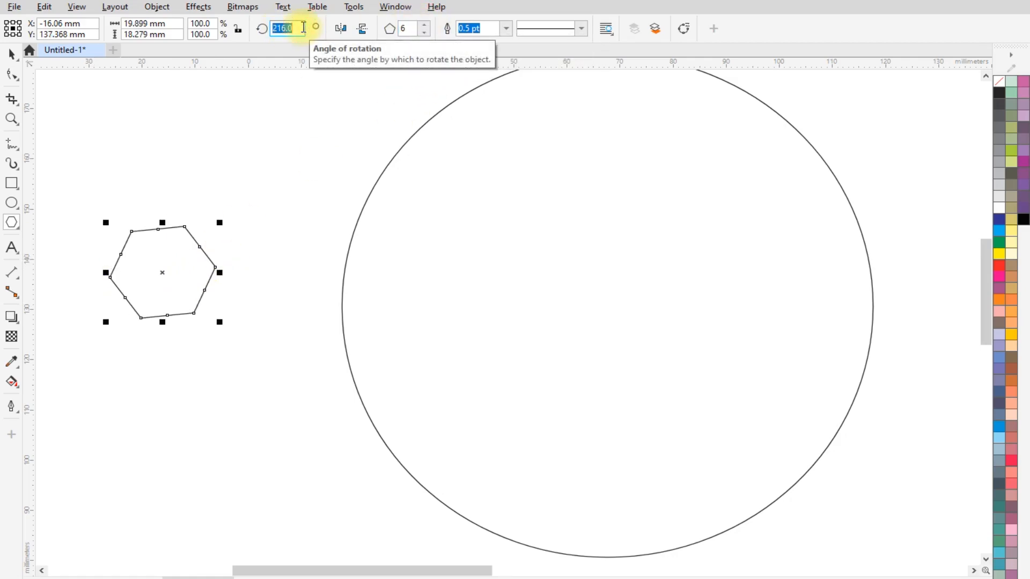
{"action": "type", "text": "90"}
{"action": "key", "text": "Return"}
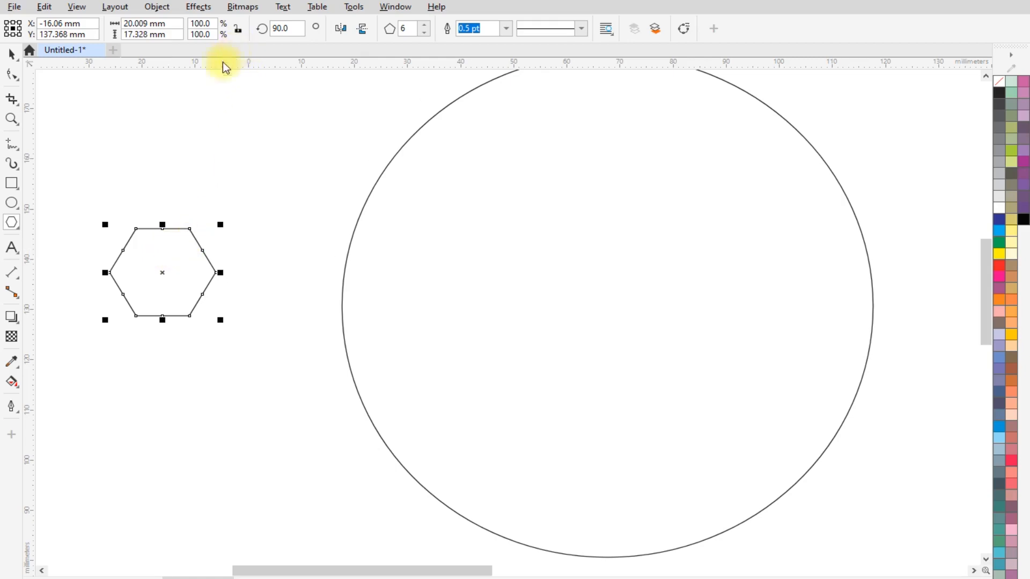
- Lock the hexagon's proportions and set its width to 25 mm
{"action": "left_click", "coordinate": [238, 31]}
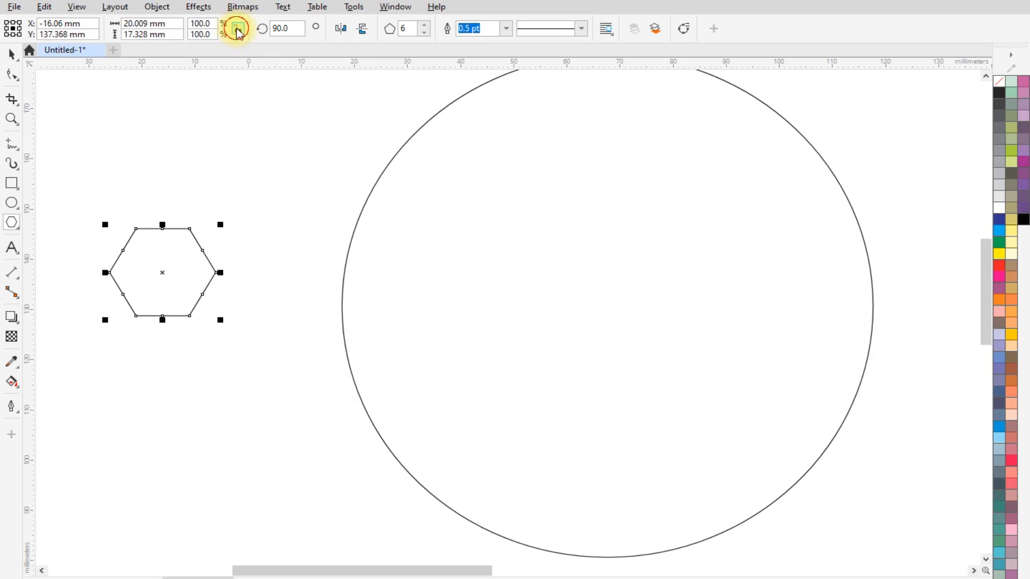
{"action": "double_click", "coordinate": [137, 25]}
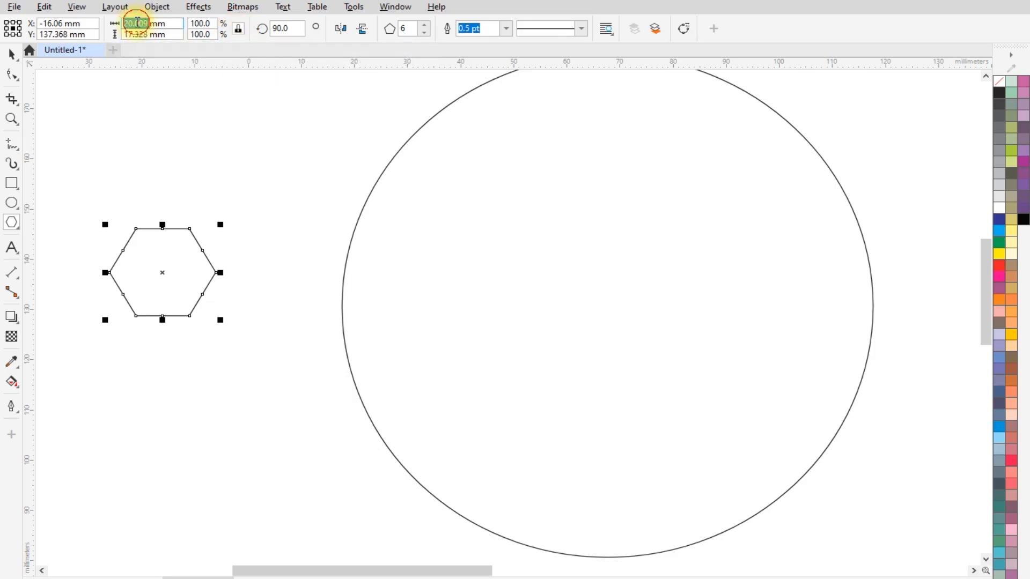
{"action": "type", "text": "25"}
{"action": "key", "text": "Return"}
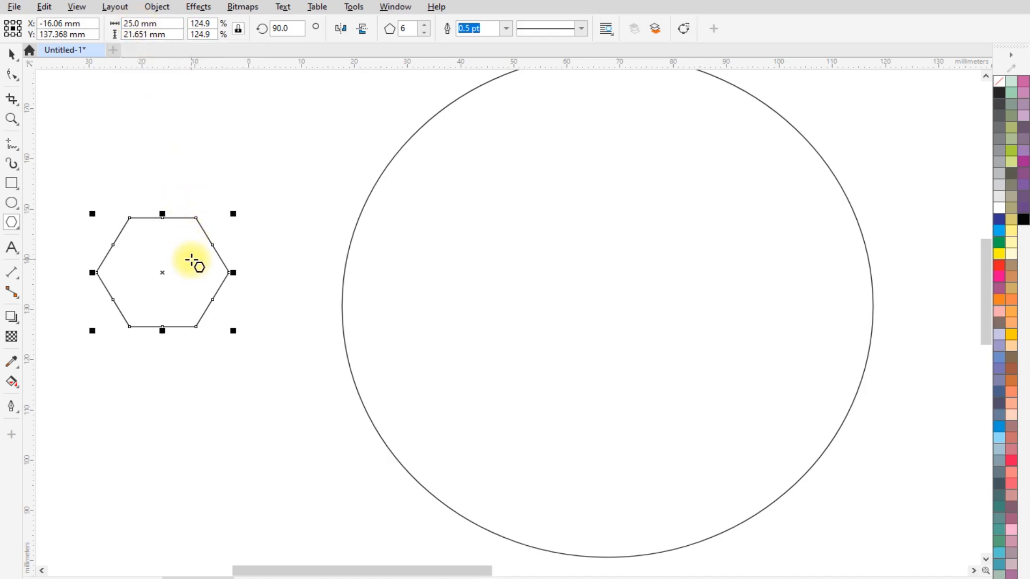
- Move the hexagon by its center so it snaps onto the circle's top quadrant point
{"action": "left_click", "coordinate": [12, 54]}
{"action": "scroll", "coordinate": [124, 196], "scroll_direction": "down", "scroll_amount": 1}
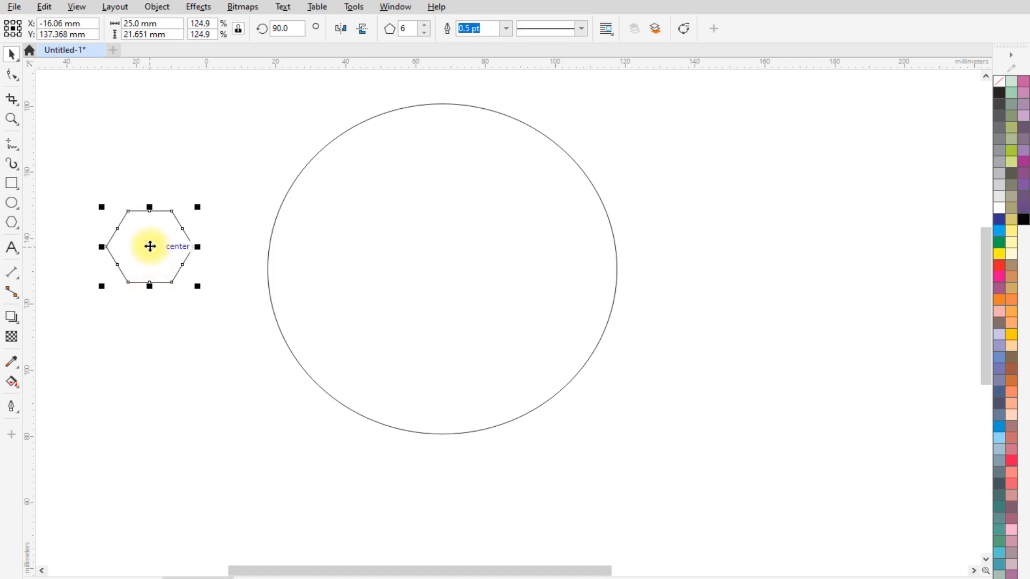
{"action": "left_click_drag", "start_coordinate": [150, 247], "coordinate": [445, 109]}
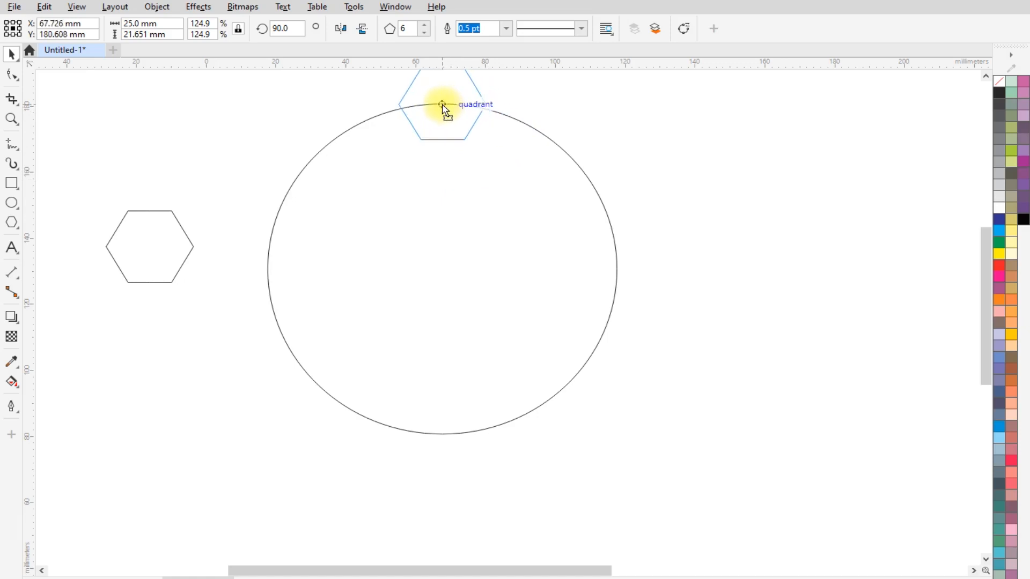
{"action": "left_click_drag", "start_coordinate": [445, 110], "coordinate": [442, 105]}
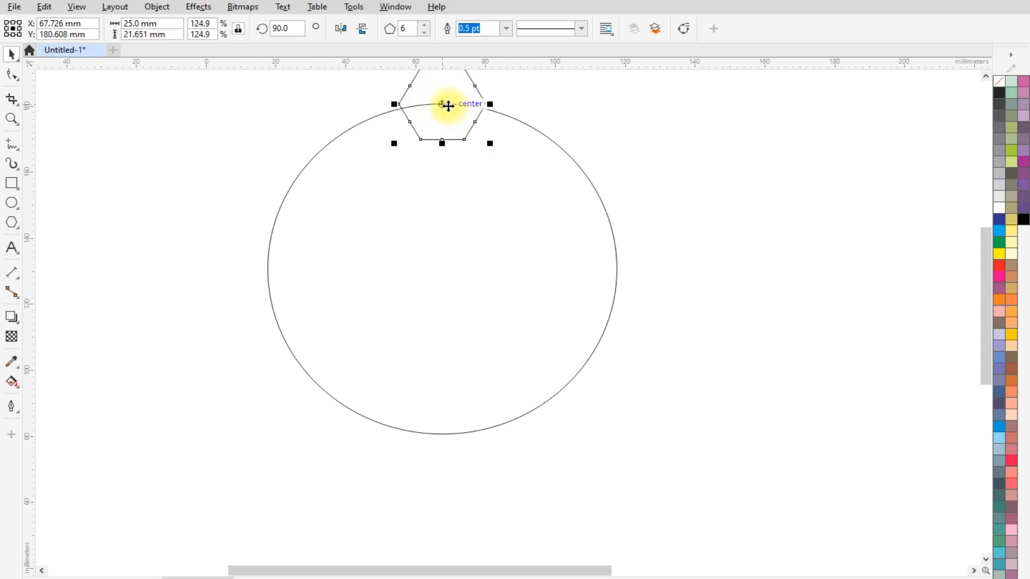
{"action": "scroll", "coordinate": [402, 236], "scroll_direction": "down", "scroll_amount": 2}
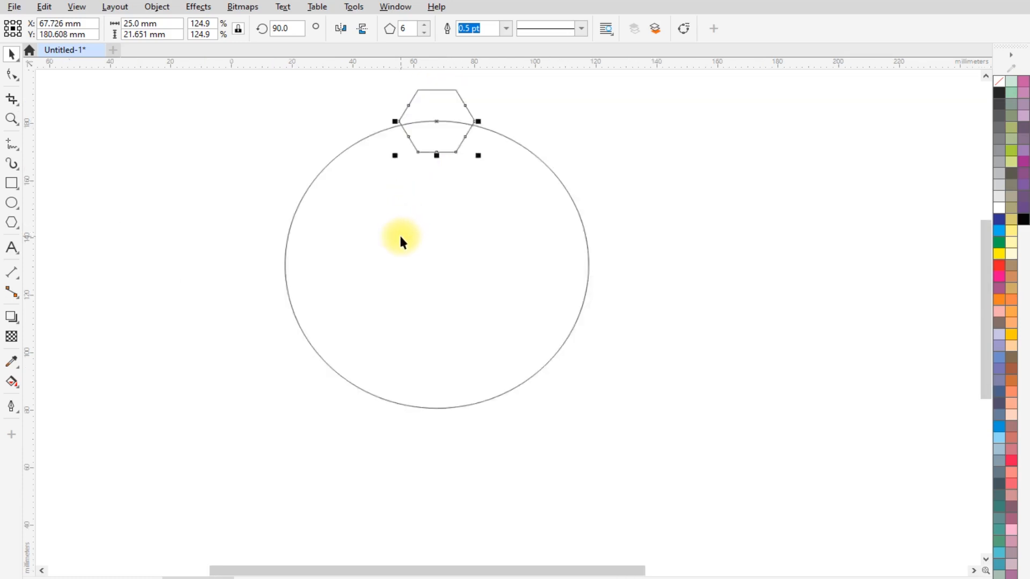
{"action": "scroll", "coordinate": [441, 126], "scroll_direction": "up", "scroll_amount": 2}
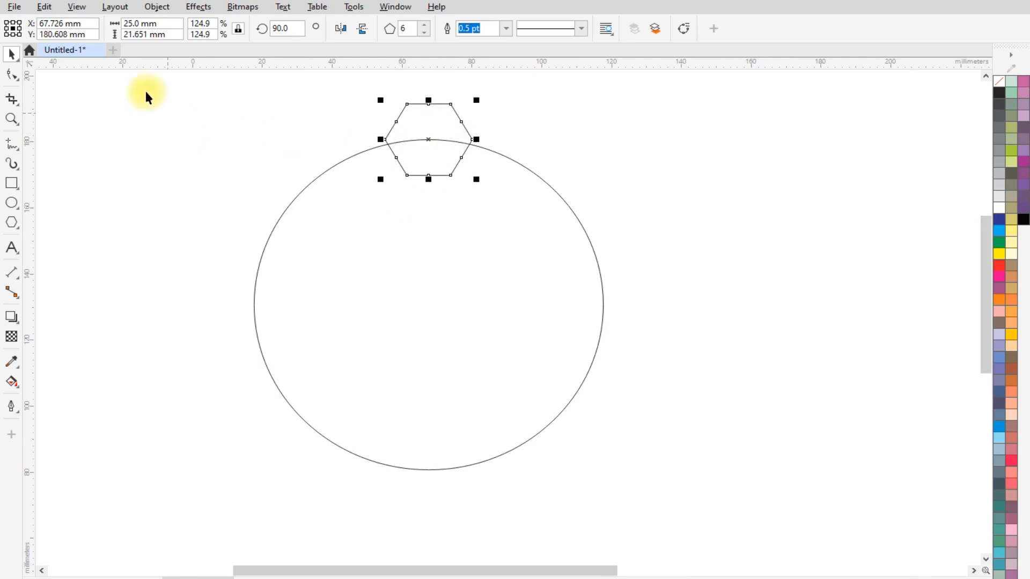
- Check the Snap To Objects setting and move the hexagon's rotation center to the circle's center
{"action": "left_click", "coordinate": [77, 7]}
{"action": "mouse_move", "coordinate": [115, 347]}
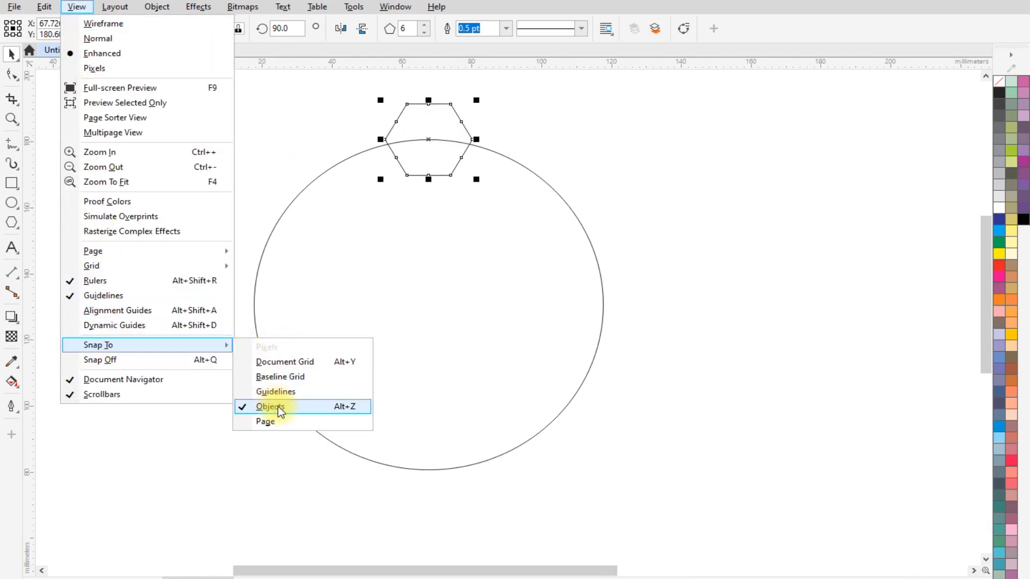
{"action": "left_click", "coordinate": [436, 120]}
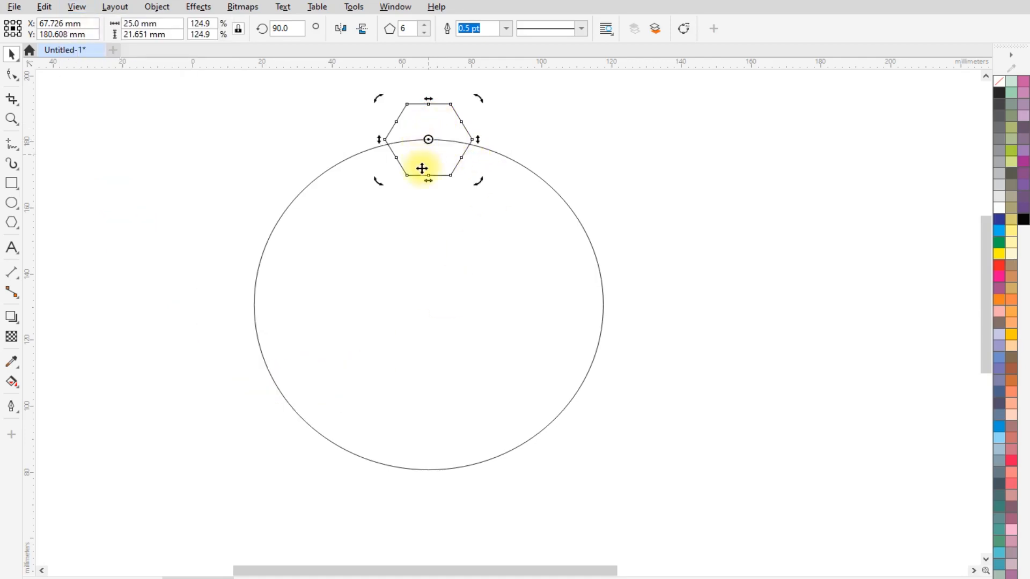
{"action": "mouse_move", "coordinate": [428, 138]}
{"action": "left_mouse_down"}
{"action": "mouse_move", "coordinate": [414, 262]}
{"action": "mouse_move", "coordinate": [428, 305]}
{"action": "left_mouse_up"}
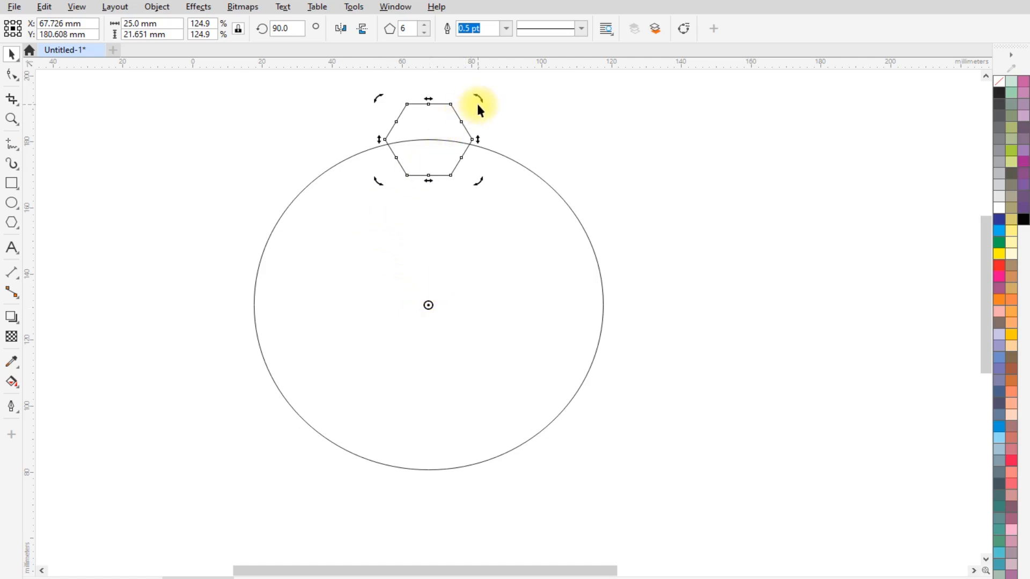
- Create a copy of the hexagon rotated 45 degrees counterclockwise about the circle's center, and repeat it until eight hexagons ring the circle
{"action": "left_click_drag", "start_coordinate": [478, 98], "coordinate": [307, 130]}
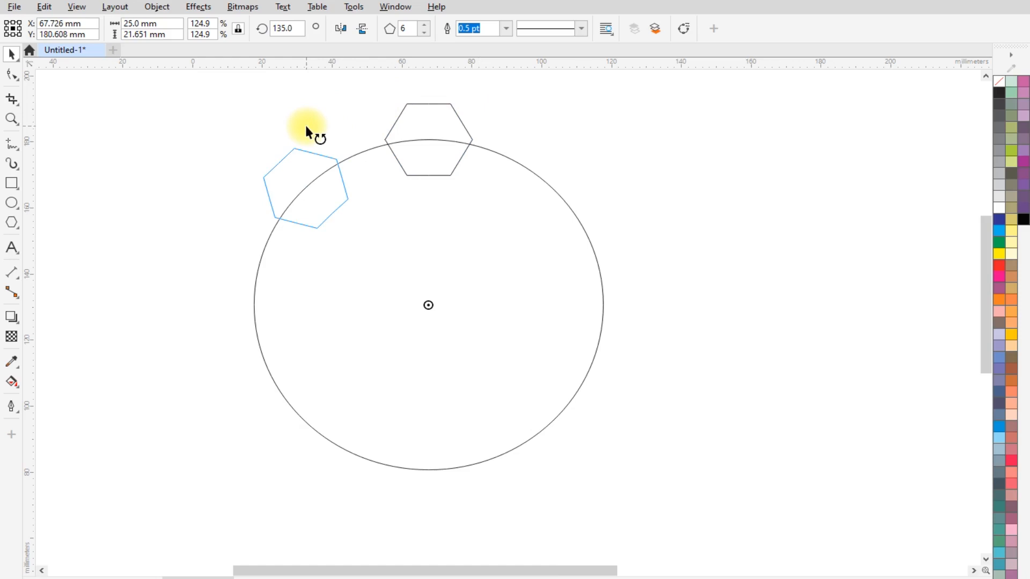
{"action": "left_click_drag", "start_coordinate": [307, 130], "coordinate": [311, 134]}
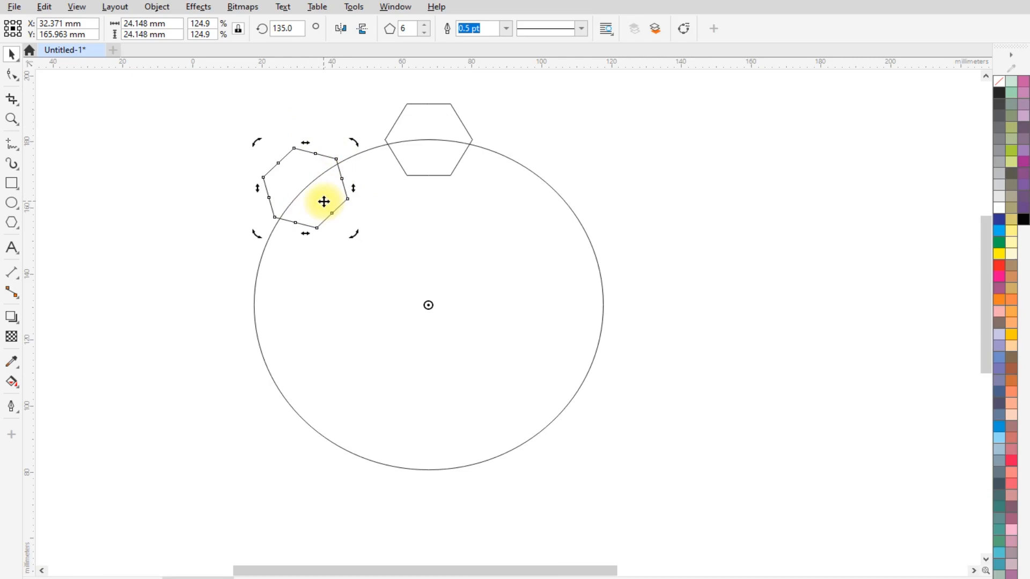
{"action": "key", "text": "ctrl+r"}
{"action": "key", "text": "ctrl+r"}
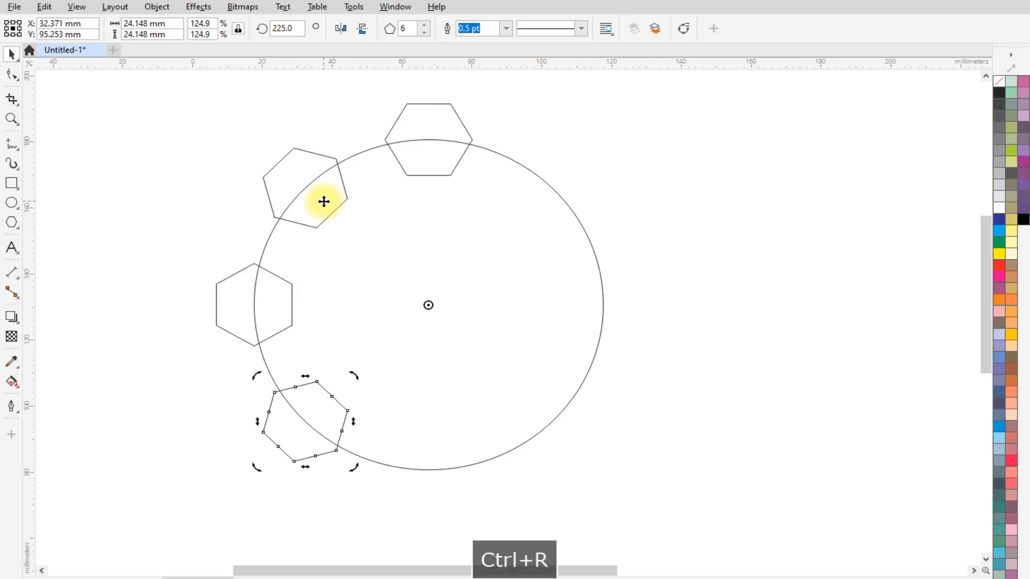
{"action": "key", "text": "ctrl+r"}
{"action": "key", "text": "ctrl+r"}
{"action": "key", "text": "ctrl+r"}
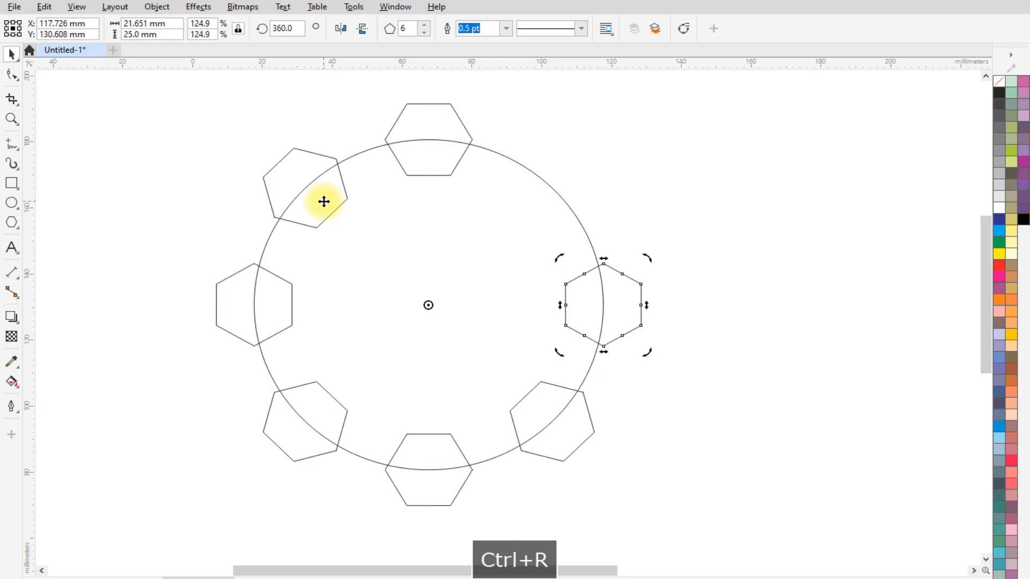
{"action": "key", "text": "ctrl+r"}
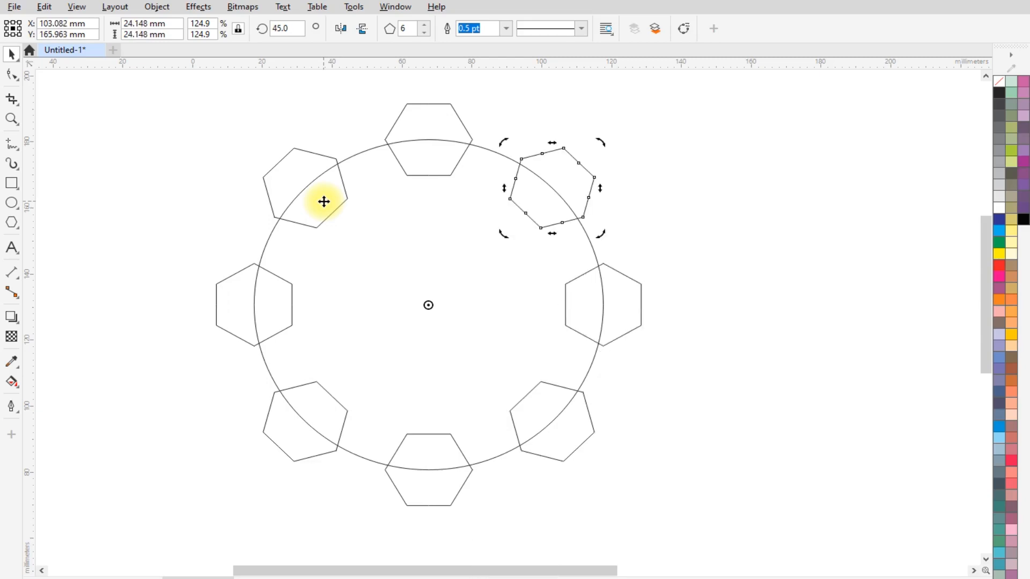
- Cut all eight hexagons out of the circle with Back minus front to form the gear outline
{"action": "scroll", "coordinate": [320, 206], "scroll_direction": "down", "scroll_amount": 3}
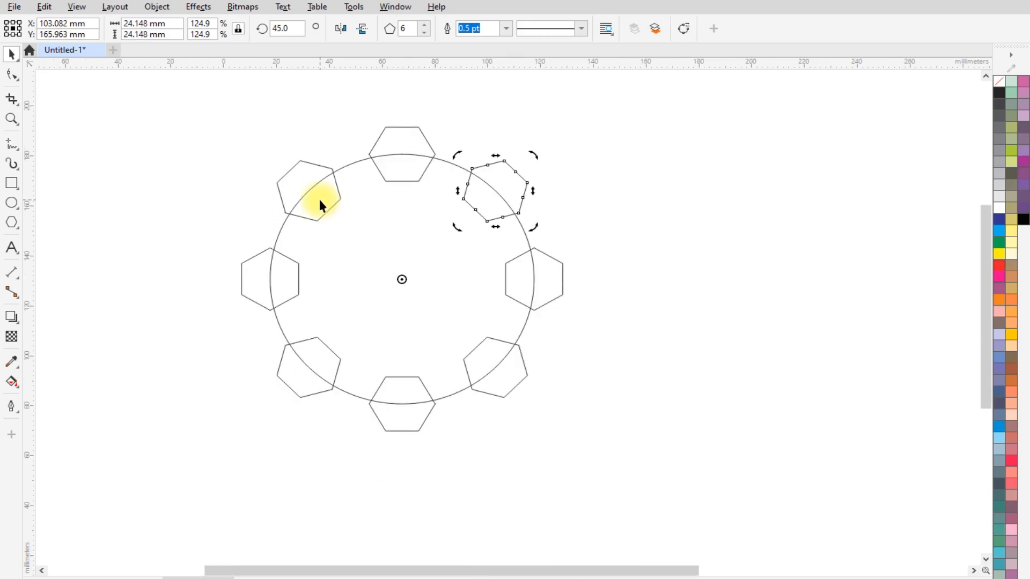
{"action": "left_click", "coordinate": [197, 184]}
{"action": "left_click_drag", "start_coordinate": [199, 107], "coordinate": [641, 485]}
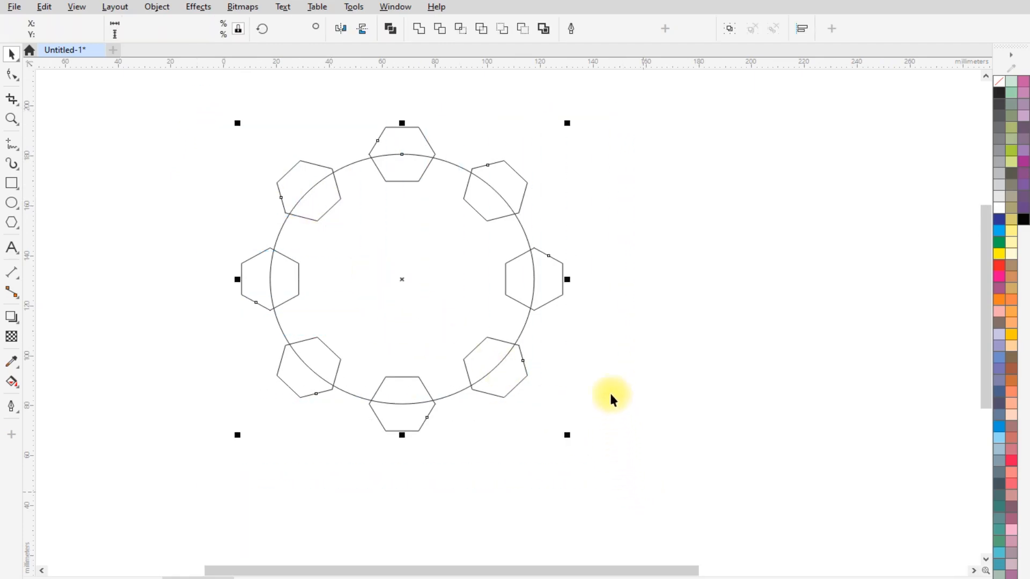
{"action": "left_click", "coordinate": [523, 30]}
{"action": "left_click", "coordinate": [592, 204]}
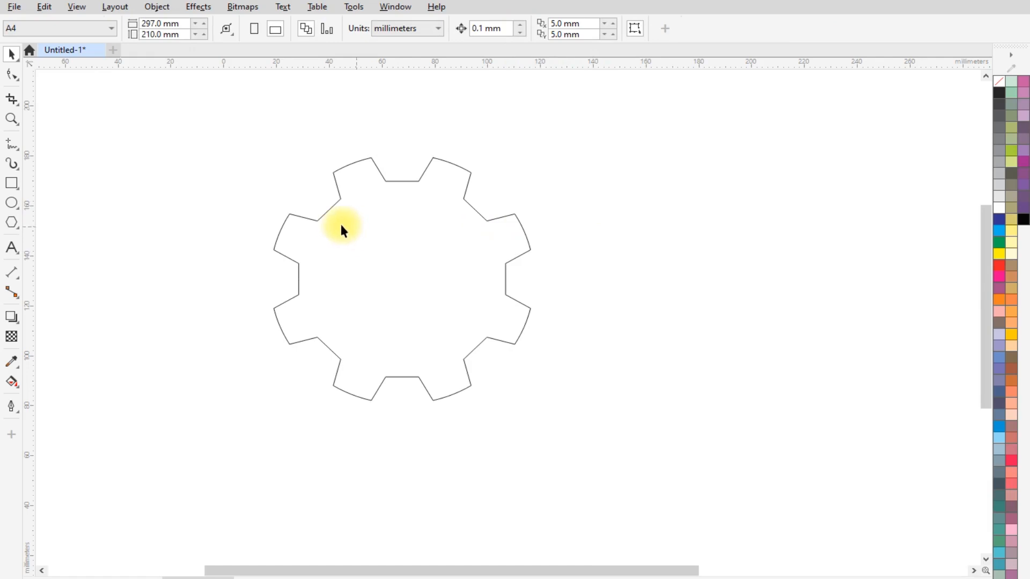
- Draw a circle about 29 mm in diameter and align it to the center of the gear
{"action": "scroll", "coordinate": [344, 300], "scroll_direction": "up", "scroll_amount": 2}
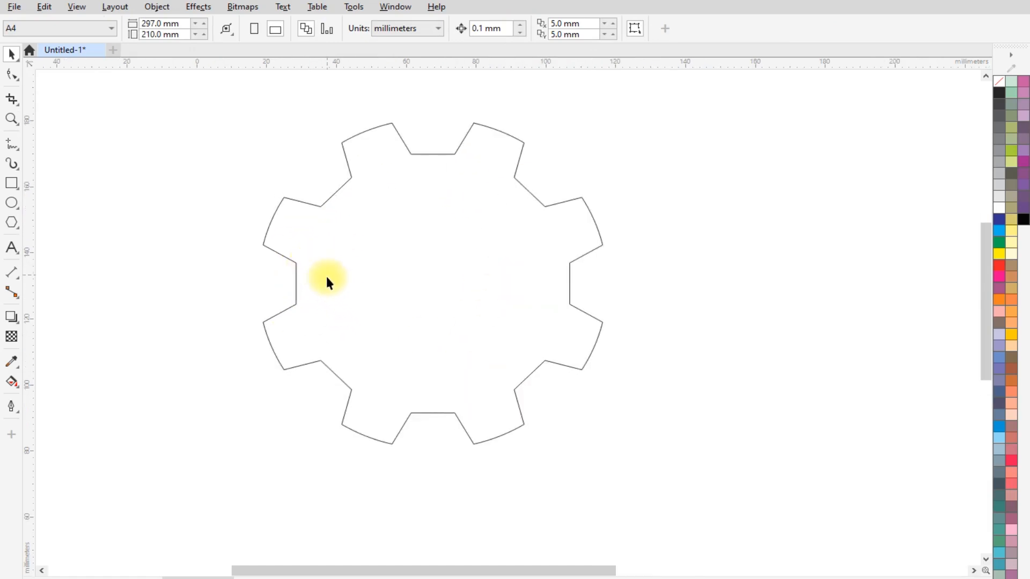
{"action": "left_click", "coordinate": [10, 203]}
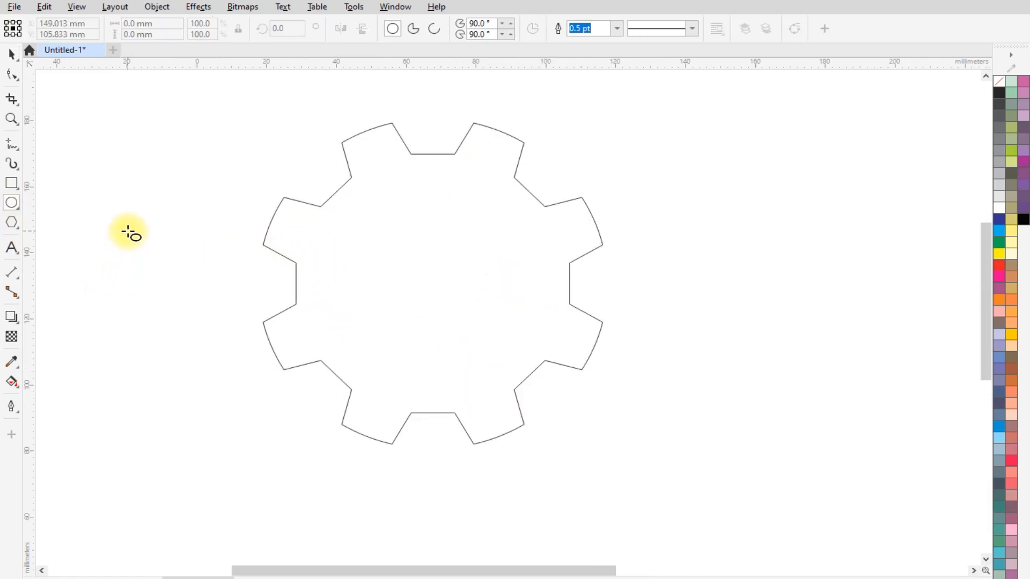
{"action": "left_click_drag", "start_coordinate": [126, 229], "coordinate": [207, 329]}
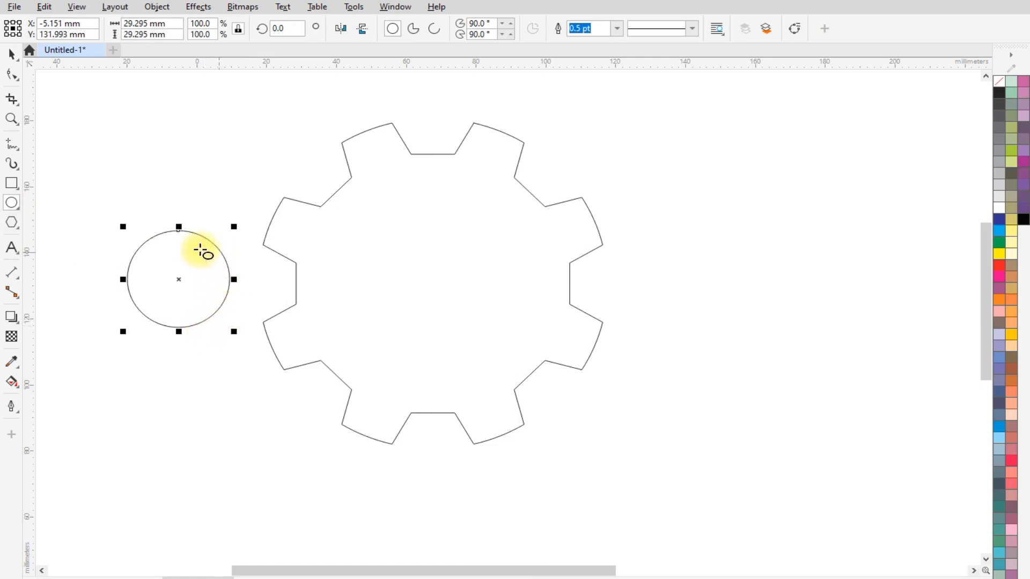
{"action": "left_click", "coordinate": [12, 54]}
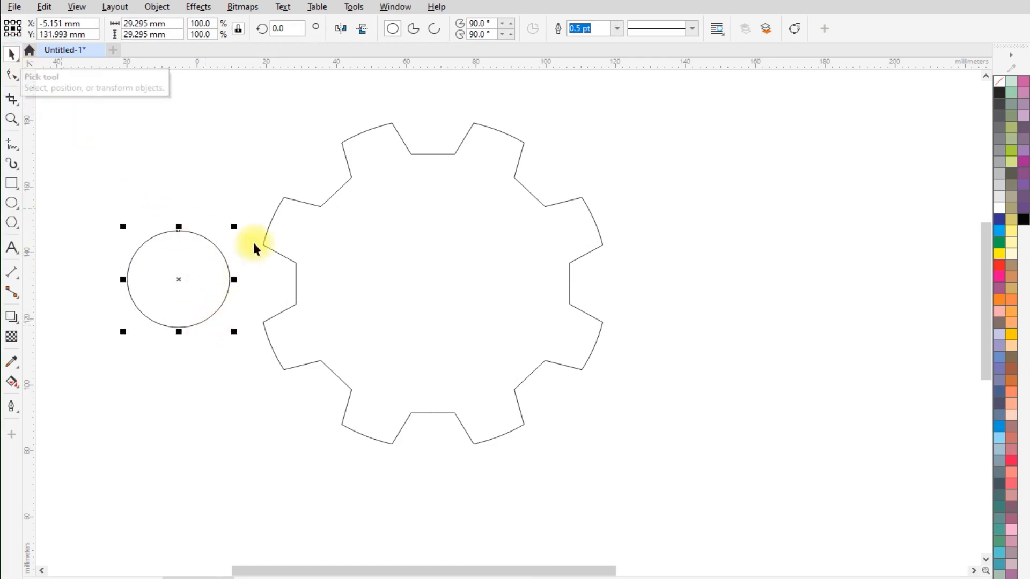
{"action": "left_click", "coordinate": [419, 229], "text": "shift"}
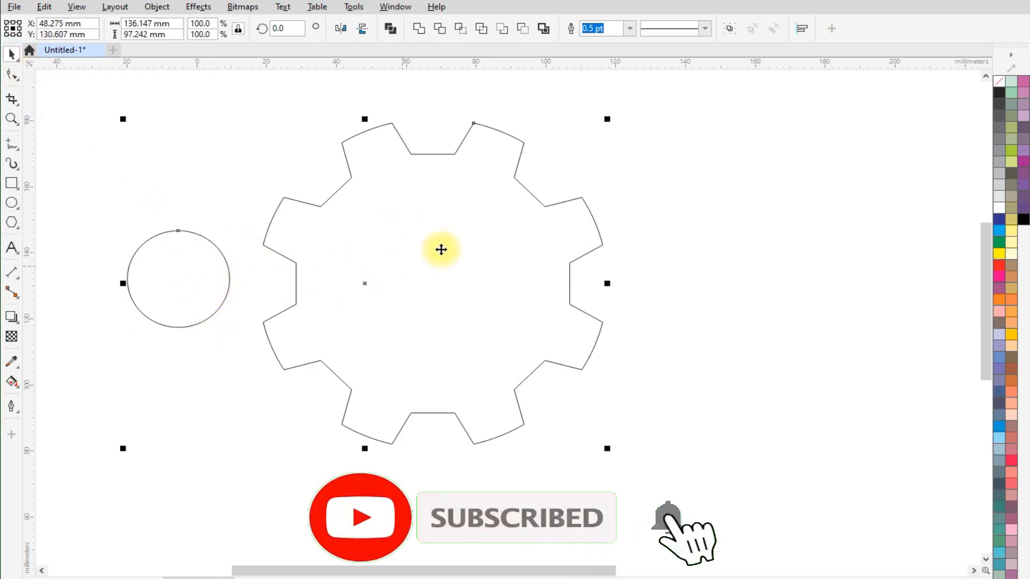
{"action": "key", "text": "c"}
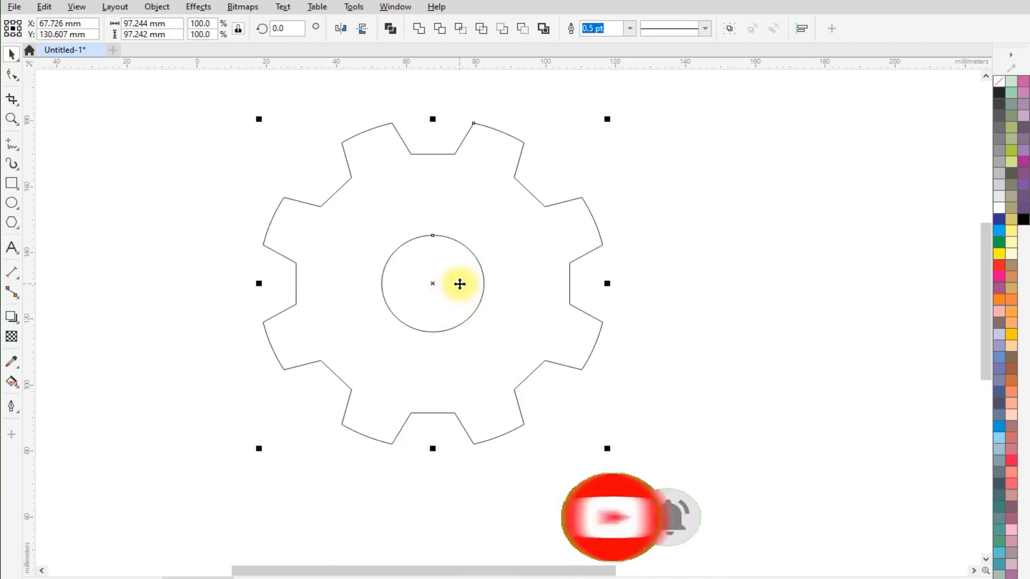
- Resize the circle at the gear's center to 50 mm wide and 50 mm high
{"action": "left_click", "coordinate": [670, 269]}
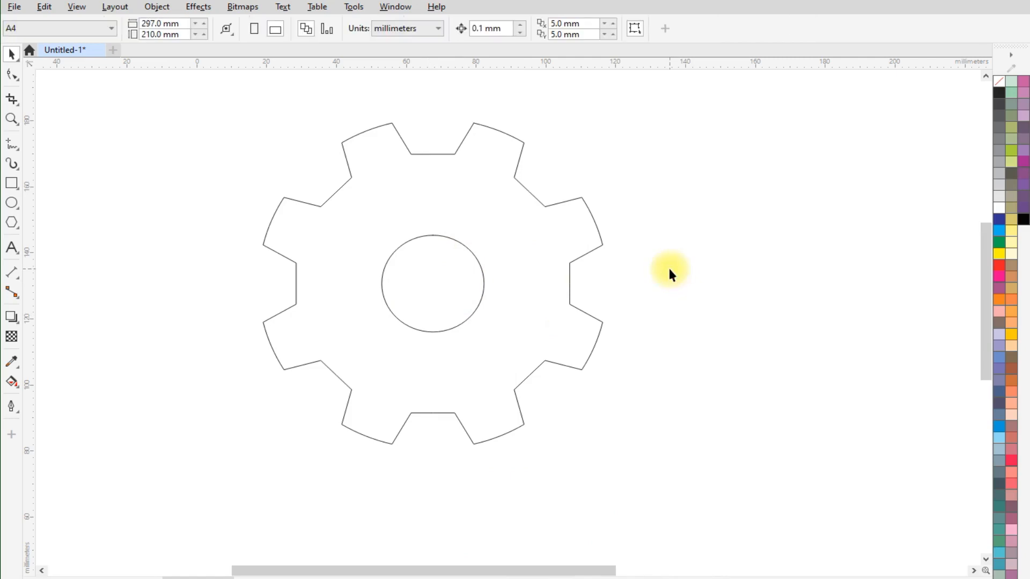
{"action": "left_click", "coordinate": [423, 236]}
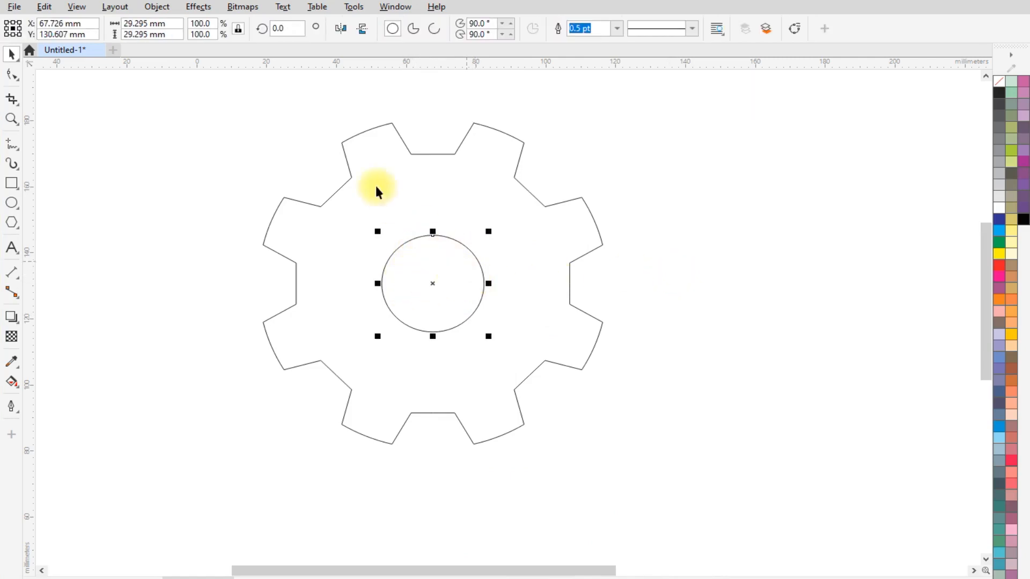
{"action": "left_click", "coordinate": [134, 26]}
{"action": "double_click", "coordinate": [134, 25]}
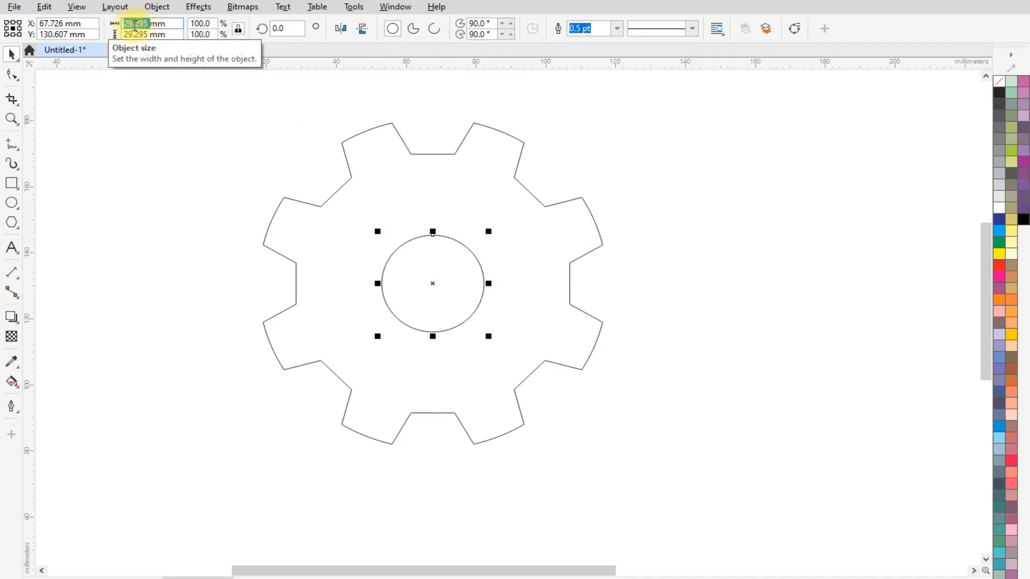
{"action": "type", "text": "50"}
{"action": "key", "text": "Tab"}
{"action": "type", "text": "5"}
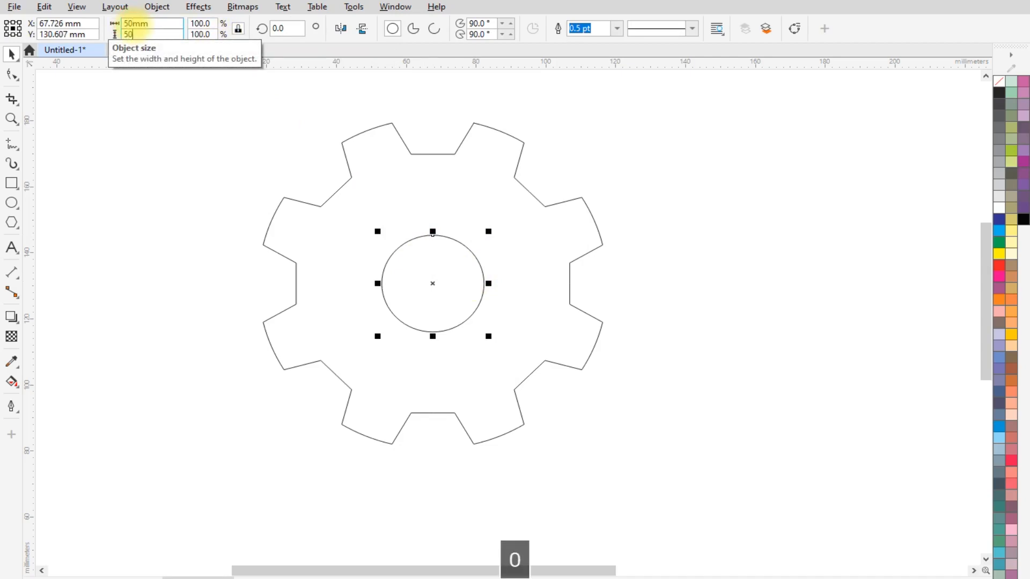
{"action": "key", "text": "Return"}
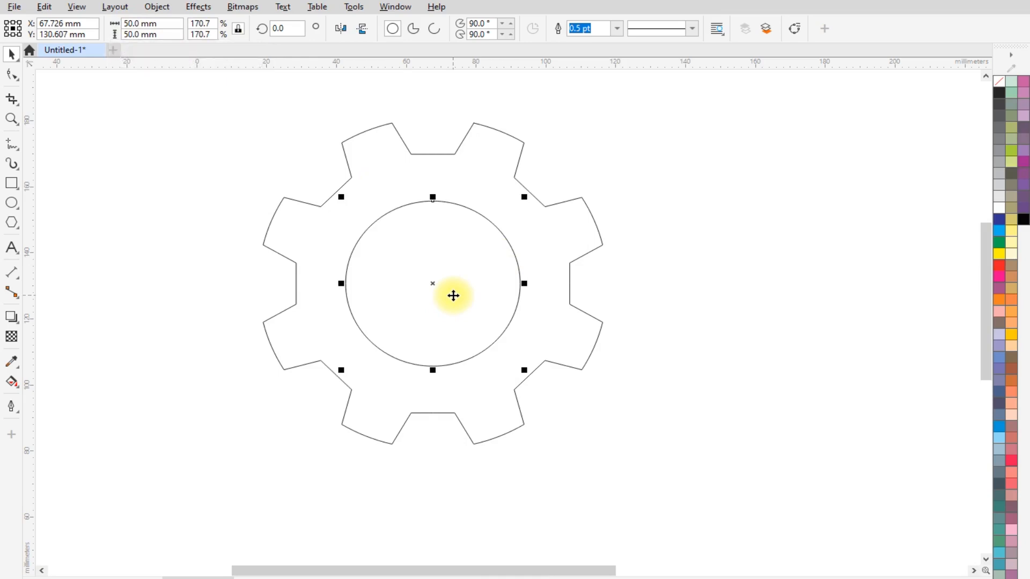
- Duplicate the 50 mm circle in place and resize the copy to 30 by 30 mm
{"action": "key", "text": "ctrl+c"}
{"action": "key", "text": "ctrl+v"}
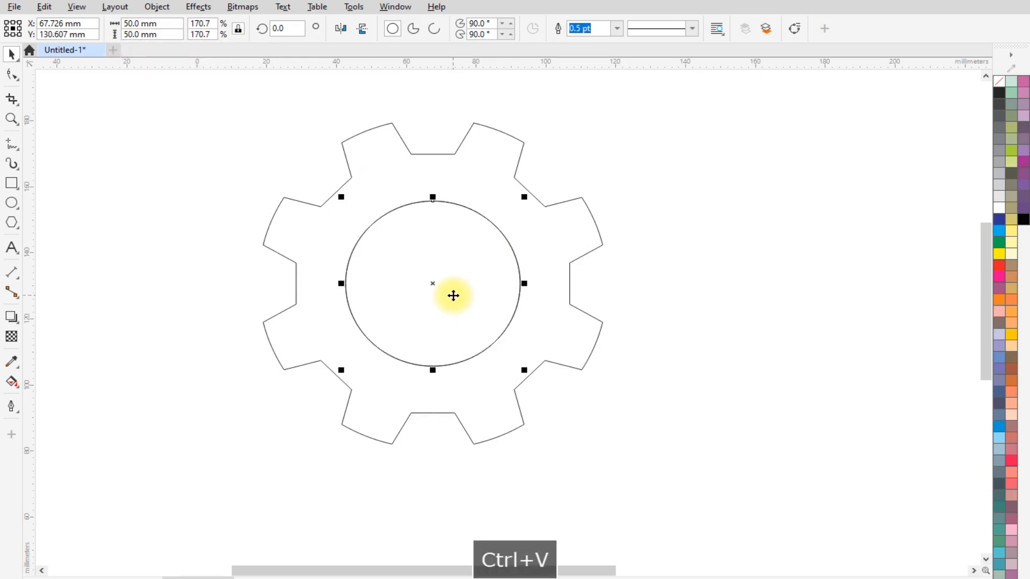
{"action": "double_click", "coordinate": [132, 23]}
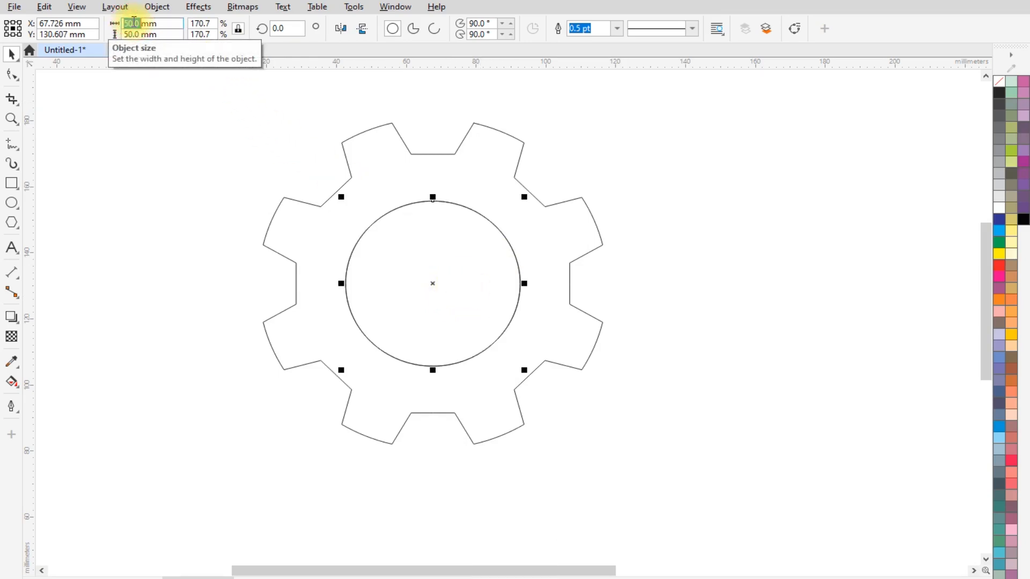
{"action": "type", "text": "30"}
{"action": "key", "text": "Tab"}
{"action": "type", "text": "3"}
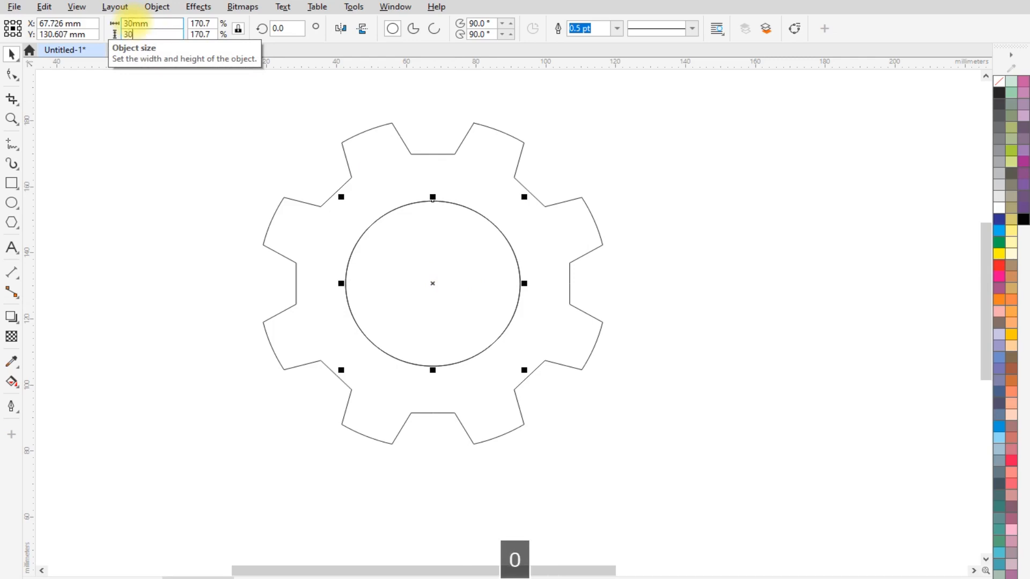
{"action": "key", "text": "Return"}
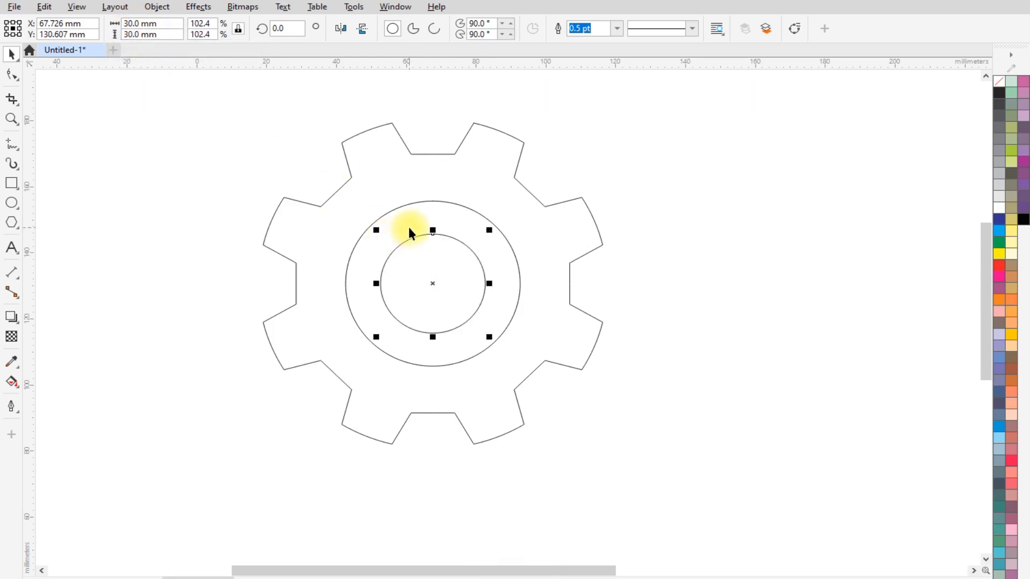
- Cut the 50 mm circle out of the gear with Back minus front
{"action": "left_click", "coordinate": [433, 201]}
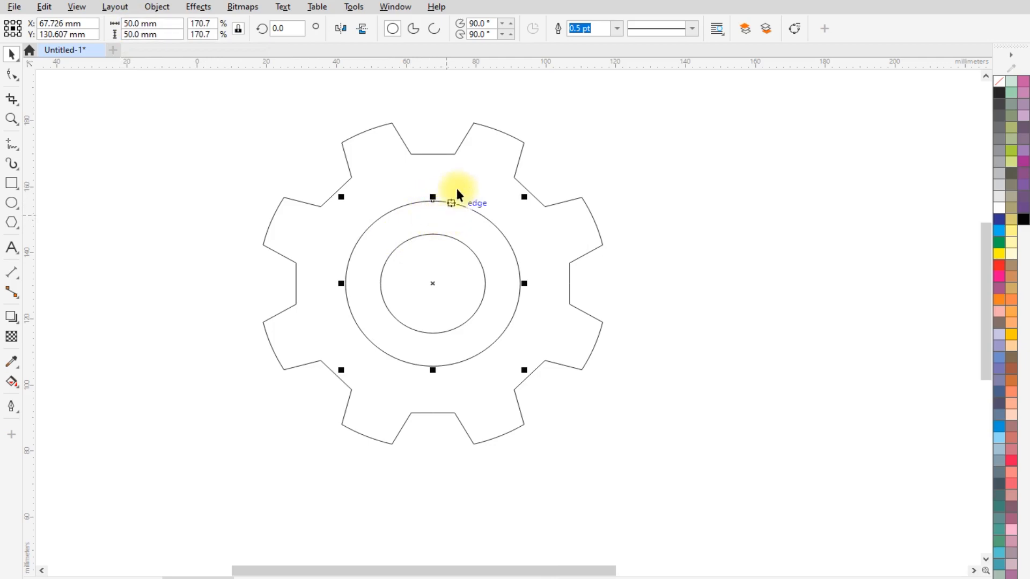
{"action": "left_click", "coordinate": [471, 163], "text": "shift"}
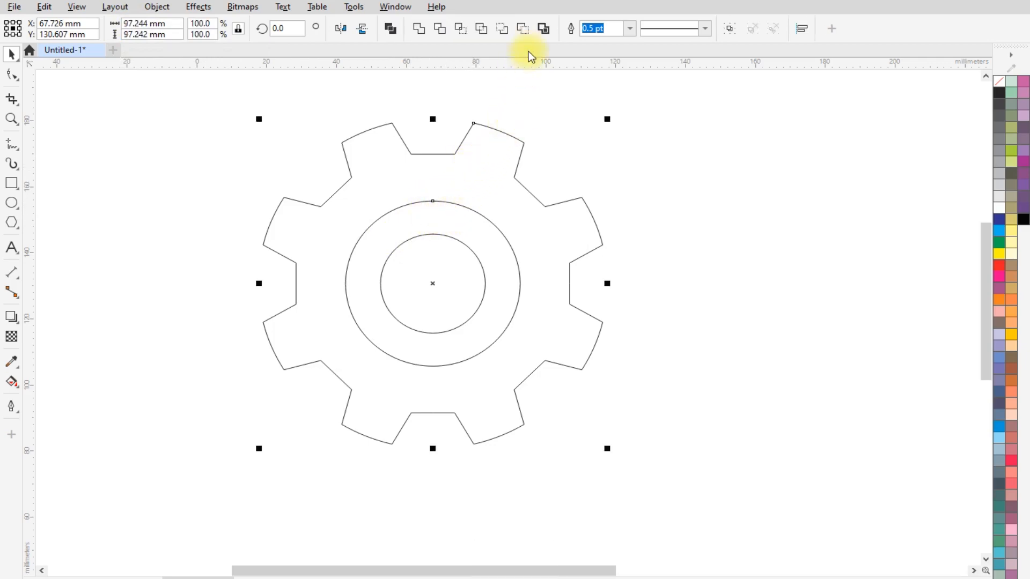
{"action": "left_click", "coordinate": [523, 28]}
{"action": "left_click", "coordinate": [690, 149]}
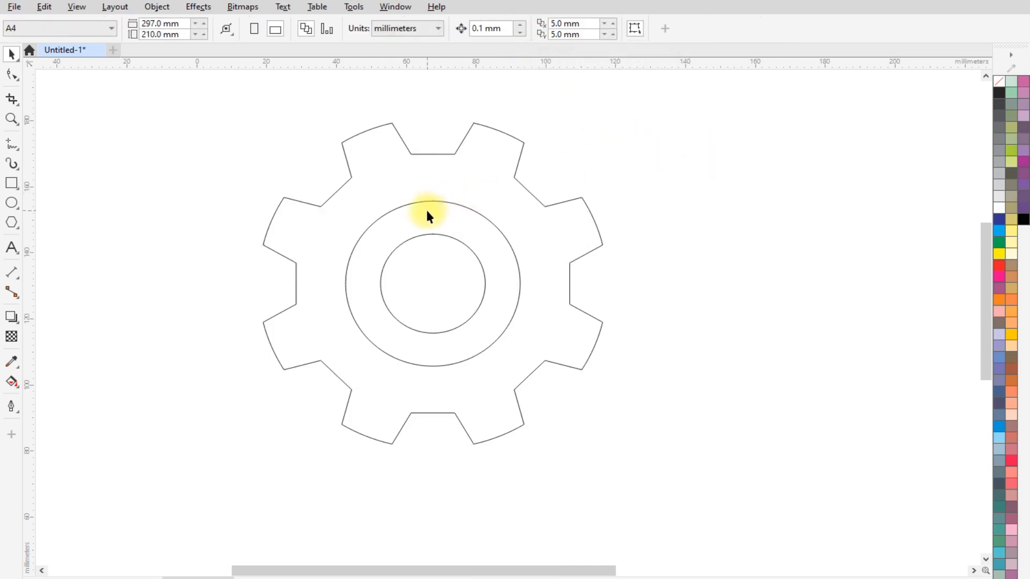
- Draw an upright rectangle to the lower left of the gear and set its width to 20 mm with proportions locked
{"action": "left_click_drag", "start_coordinate": [429, 212], "coordinate": [436, 241]}
{"action": "scroll", "coordinate": [437, 245], "scroll_direction": "down", "scroll_amount": 2}
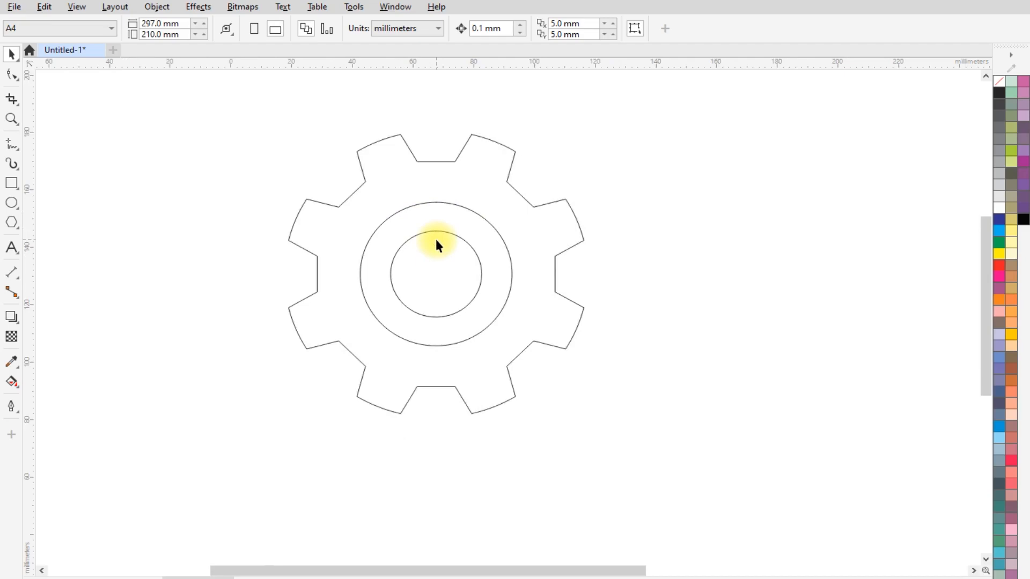
{"action": "left_click", "coordinate": [10, 185]}
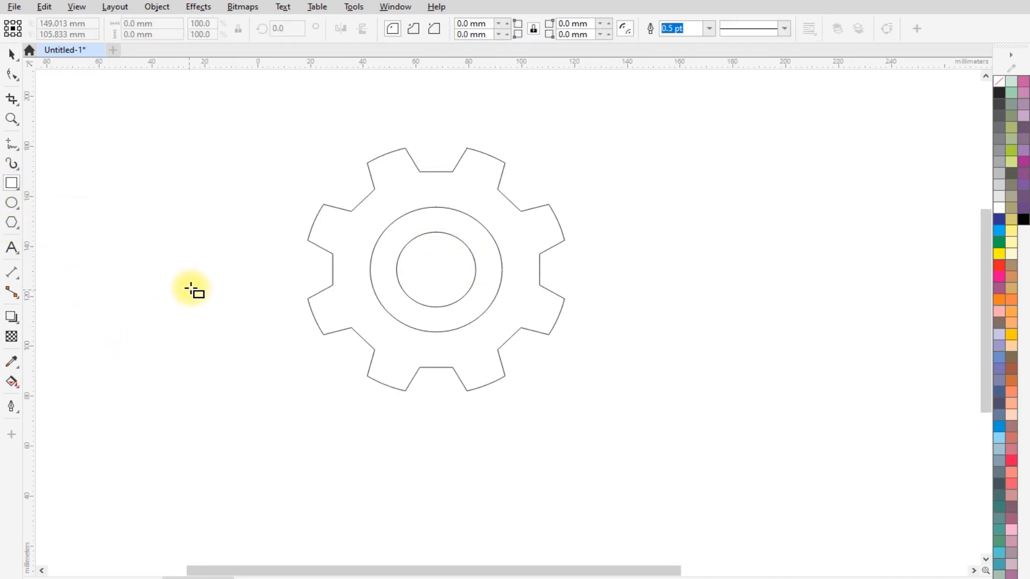
{"action": "mouse_move", "coordinate": [217, 296]}
{"action": "left_mouse_down"}
{"action": "mouse_move", "coordinate": [244, 375]}
{"action": "mouse_move", "coordinate": [279, 421]}
{"action": "left_mouse_up"}
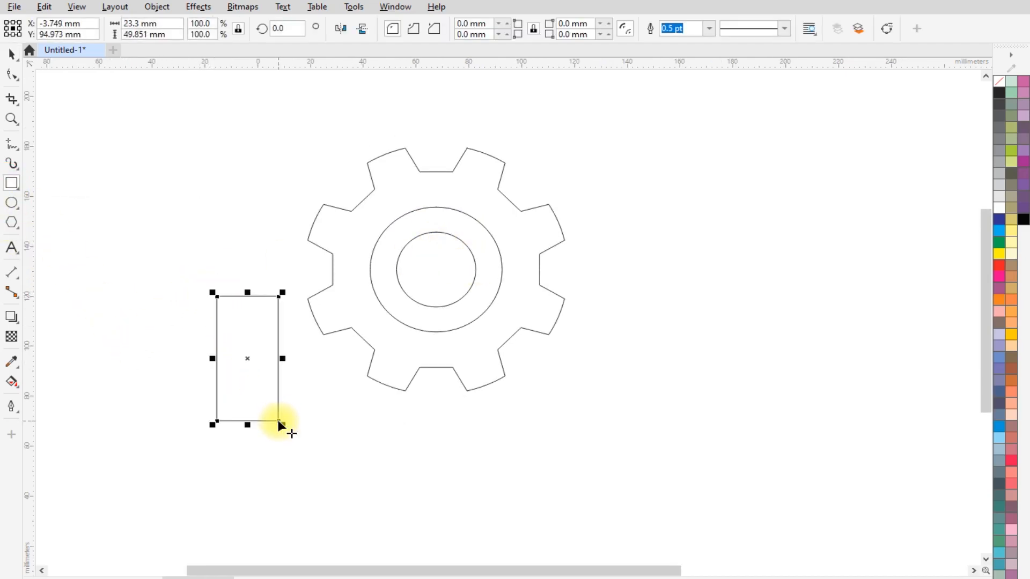
{"action": "double_click", "coordinate": [133, 24]}
{"action": "type", "text": "20"}
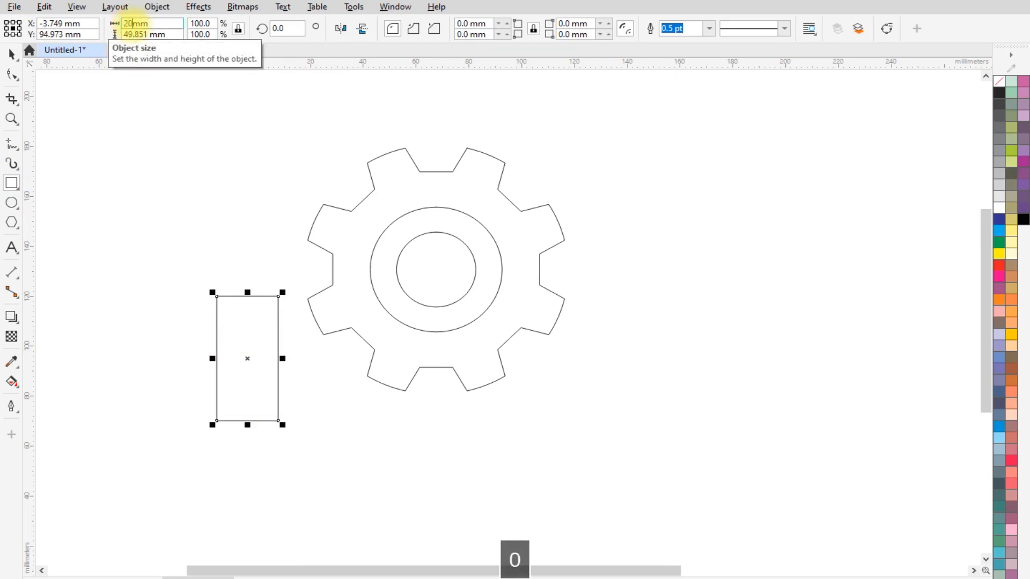
{"action": "key", "text": "Return"}
{"action": "scroll", "coordinate": [251, 361], "scroll_direction": "up", "scroll_amount": 1}
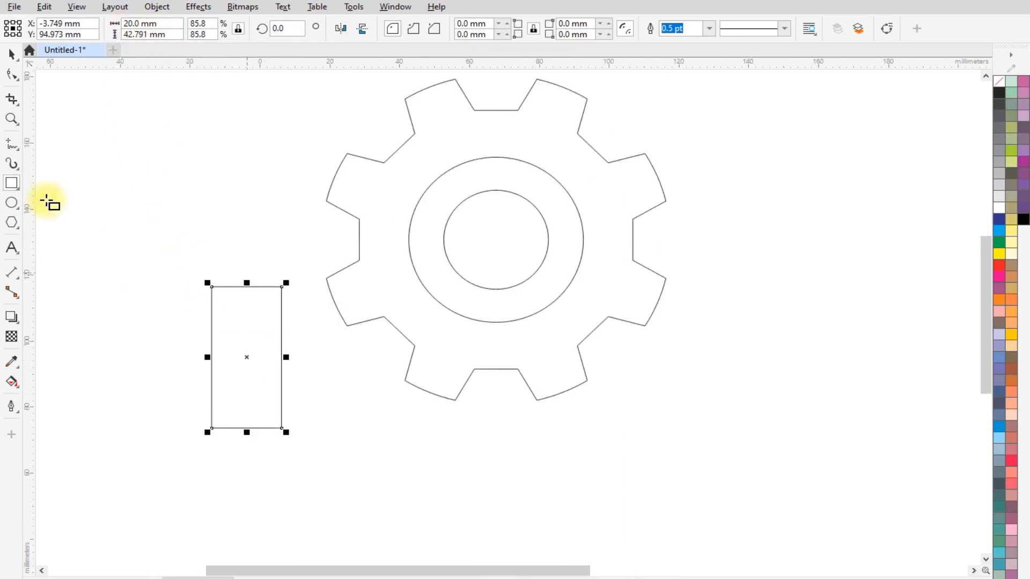
- Center the 20 mm wide rectangle horizontally on the gear and cut it out with Back minus front to form a slot
{"action": "left_click", "coordinate": [11, 54]}
{"action": "left_click", "coordinate": [434, 344], "text": "shift"}
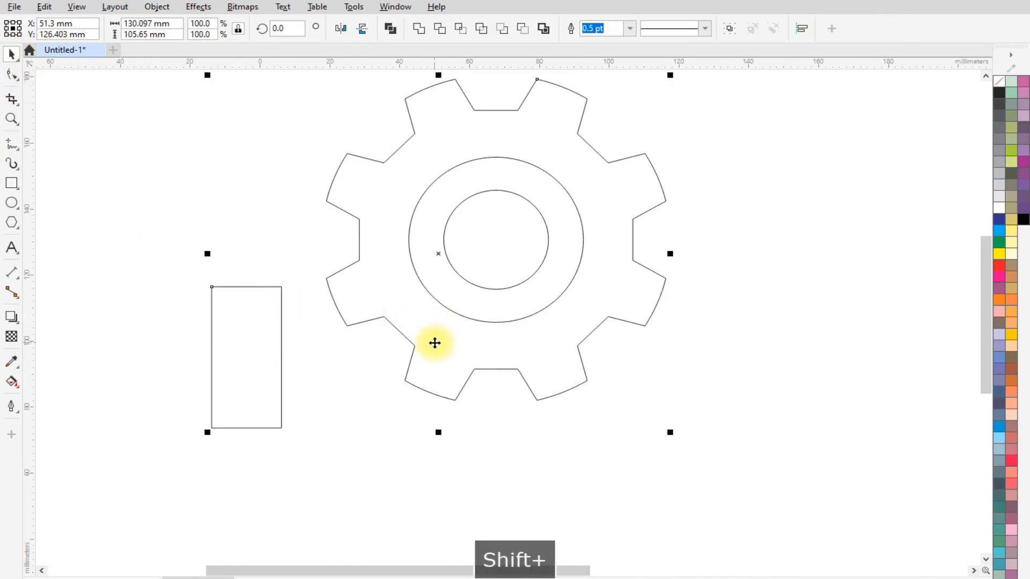
{"action": "key", "text": "c"}
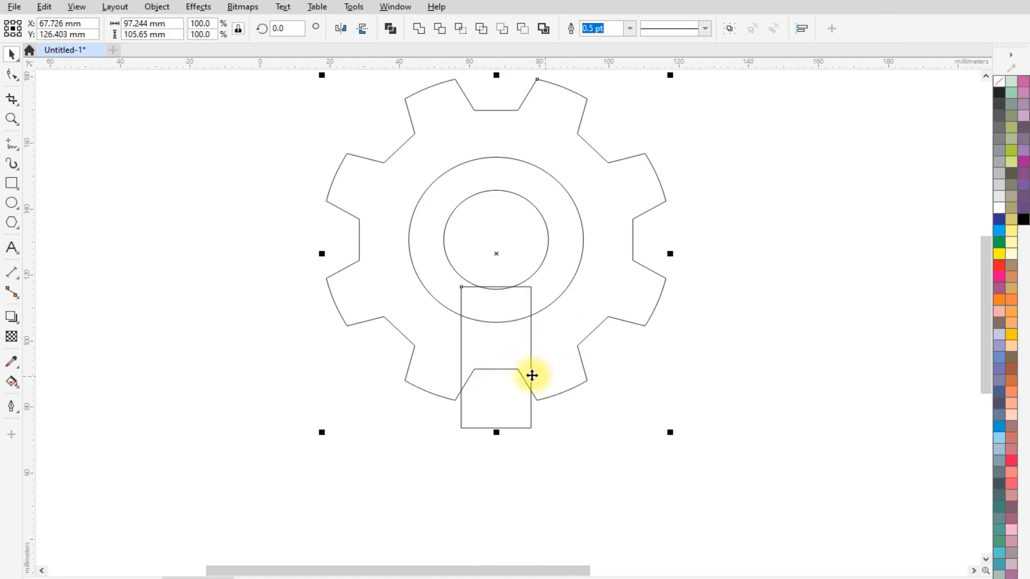
{"action": "left_click", "coordinate": [523, 29]}
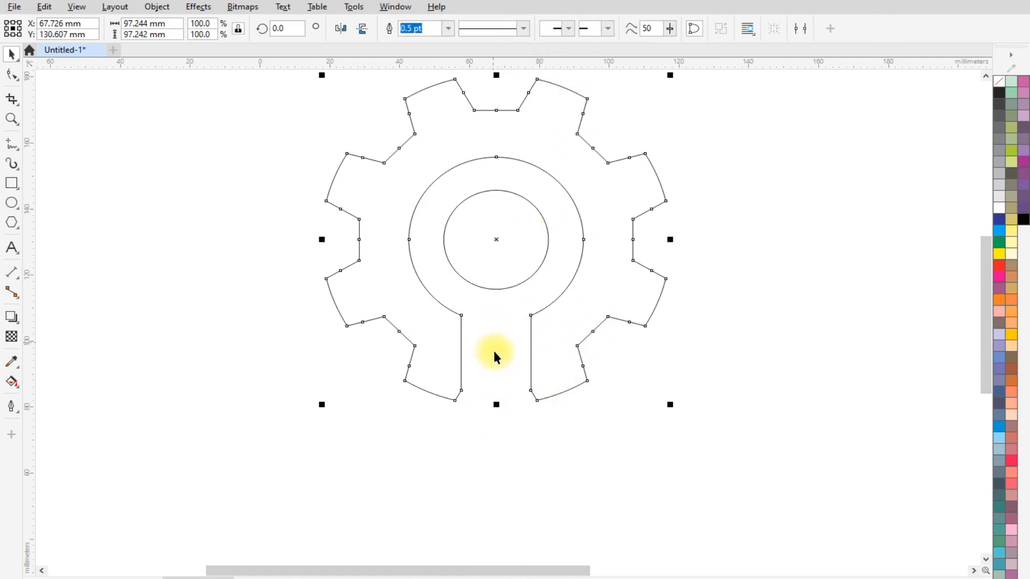
{"action": "scroll", "coordinate": [452, 326], "scroll_direction": "down", "scroll_amount": 1}
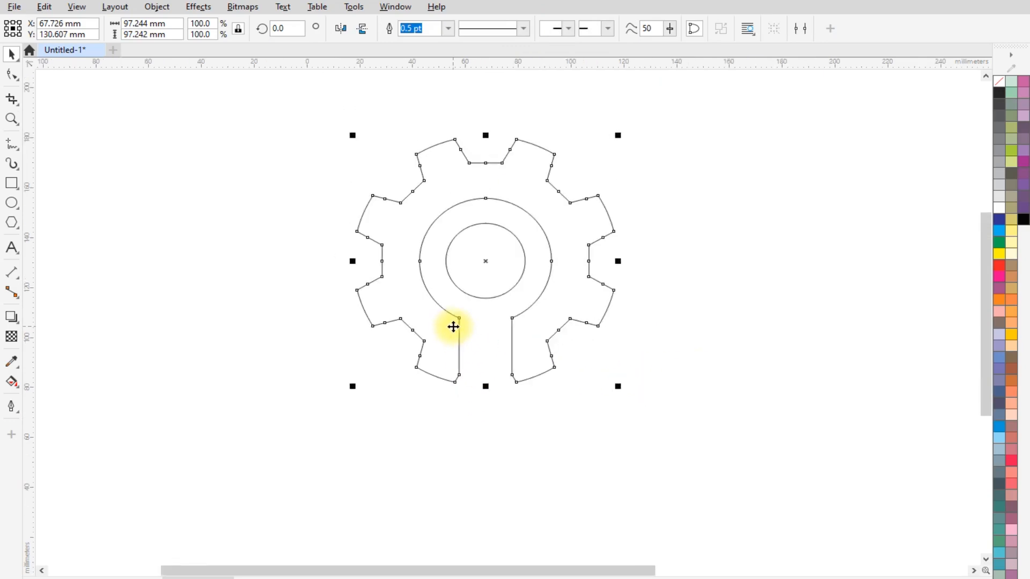
- Draw an upright rectangle to the right of the gear, unlock its proportions and set its size to 15 by 50 mm
{"action": "scroll", "coordinate": [492, 376], "scroll_direction": "up", "scroll_amount": 2}
{"action": "left_click", "coordinate": [12, 183]}
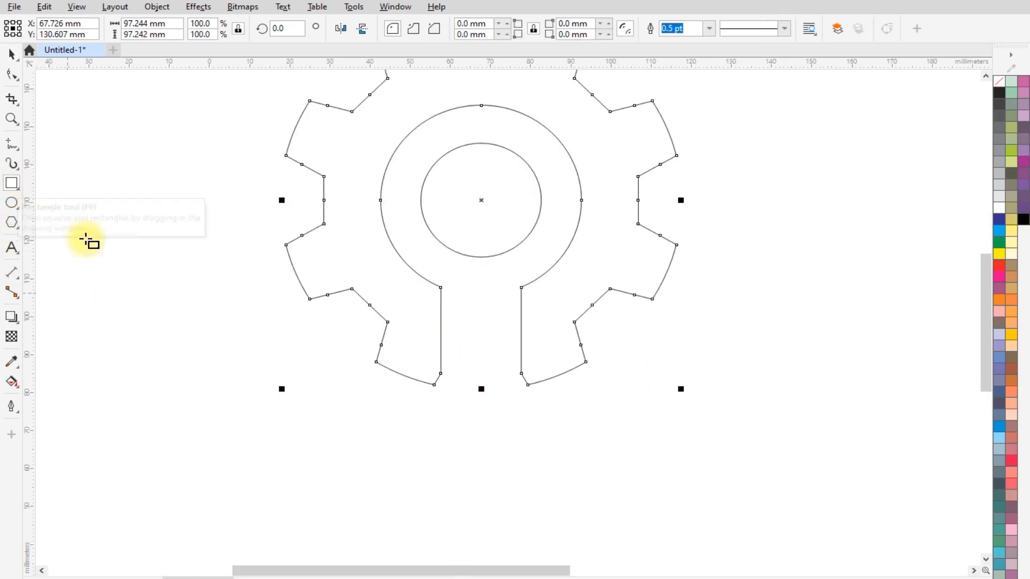
{"action": "left_click_drag", "start_coordinate": [718, 297], "coordinate": [761, 421]}
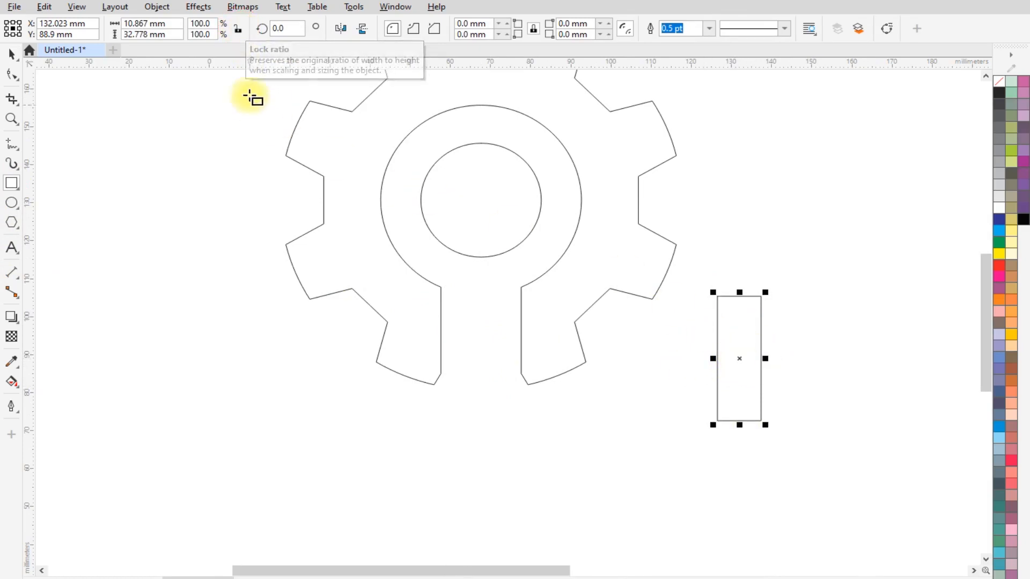
{"action": "double_click", "coordinate": [135, 23]}
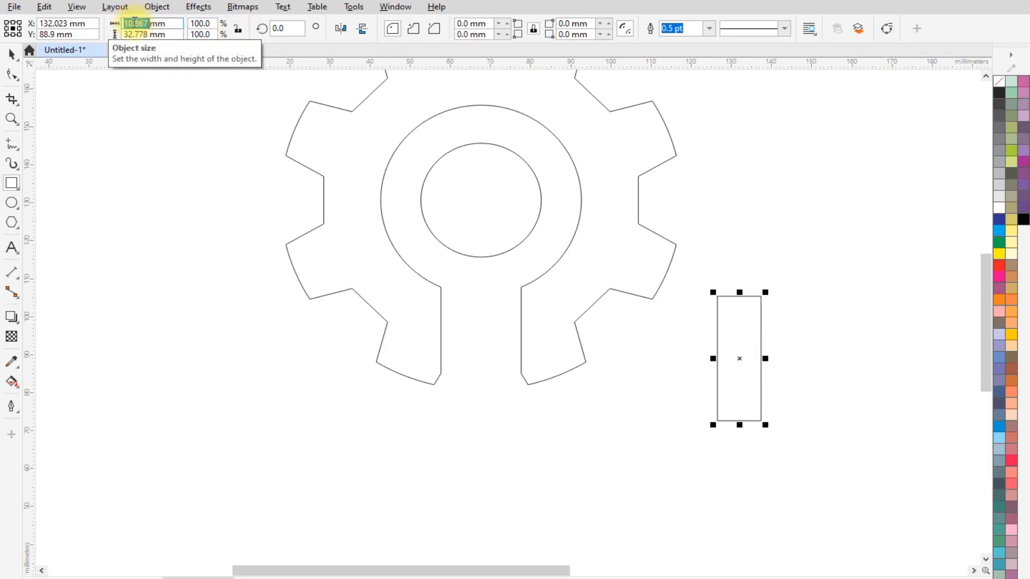
{"action": "type", "text": "15"}
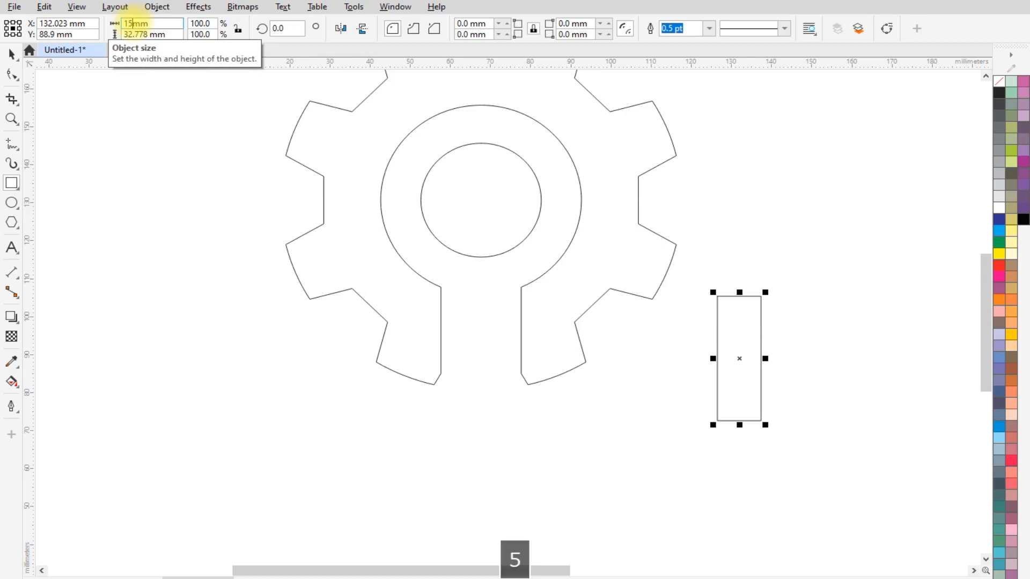
{"action": "key", "text": "Tab"}
{"action": "type", "text": "5"}
{"action": "key", "text": "Return"}
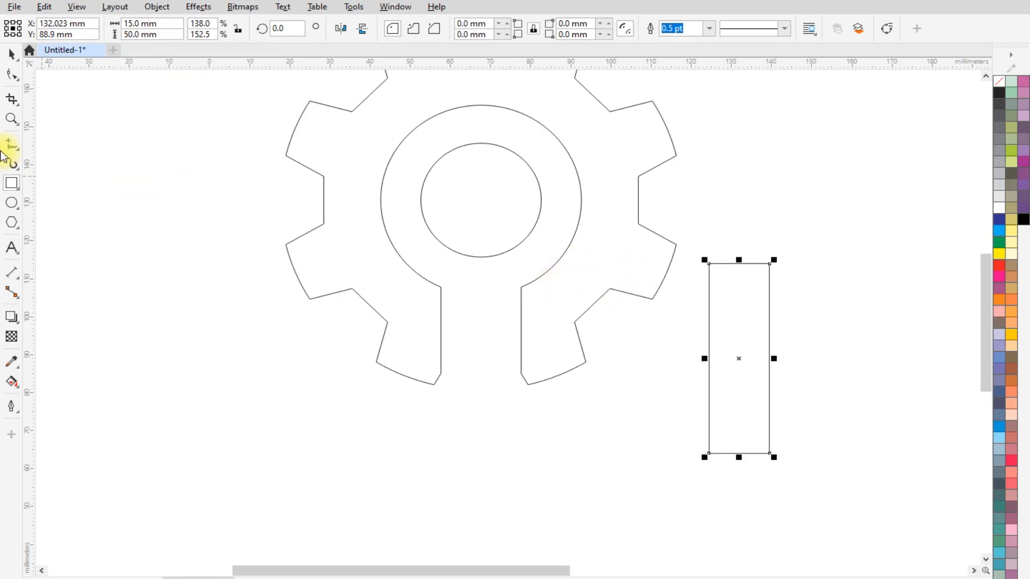
- Move the 15 by 50 mm rectangle into the slot, snapping its top midpoint to the lowest point of the 30 mm circle
{"action": "left_click", "coordinate": [12, 55]}
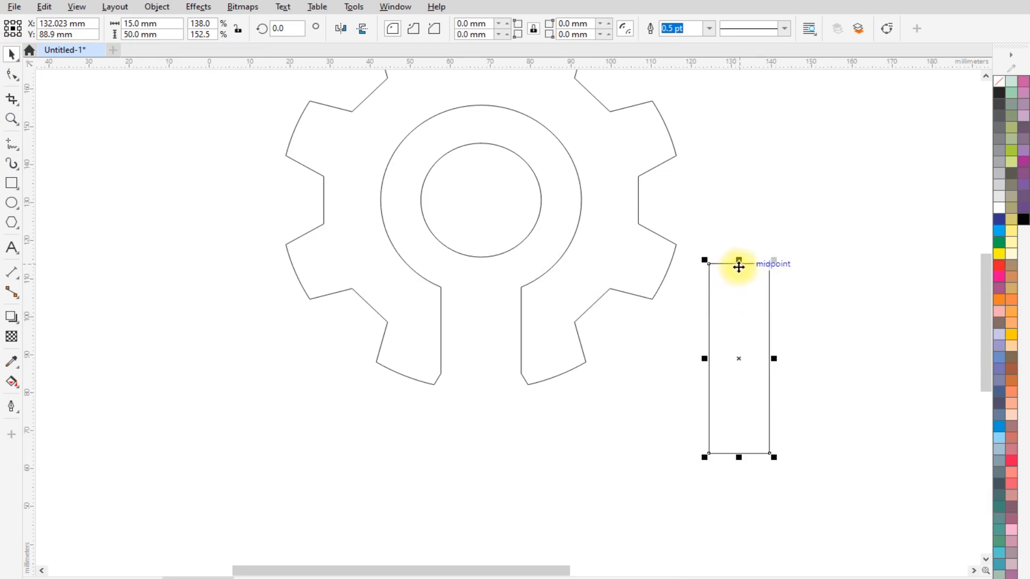
{"action": "left_click_drag", "start_coordinate": [740, 267], "coordinate": [489, 273]}
{"action": "mouse_move", "coordinate": [484, 261]}
{"action": "left_mouse_down"}
{"action": "mouse_move", "coordinate": [490, 286]}
{"action": "mouse_move", "coordinate": [481, 263]}
{"action": "left_mouse_up"}
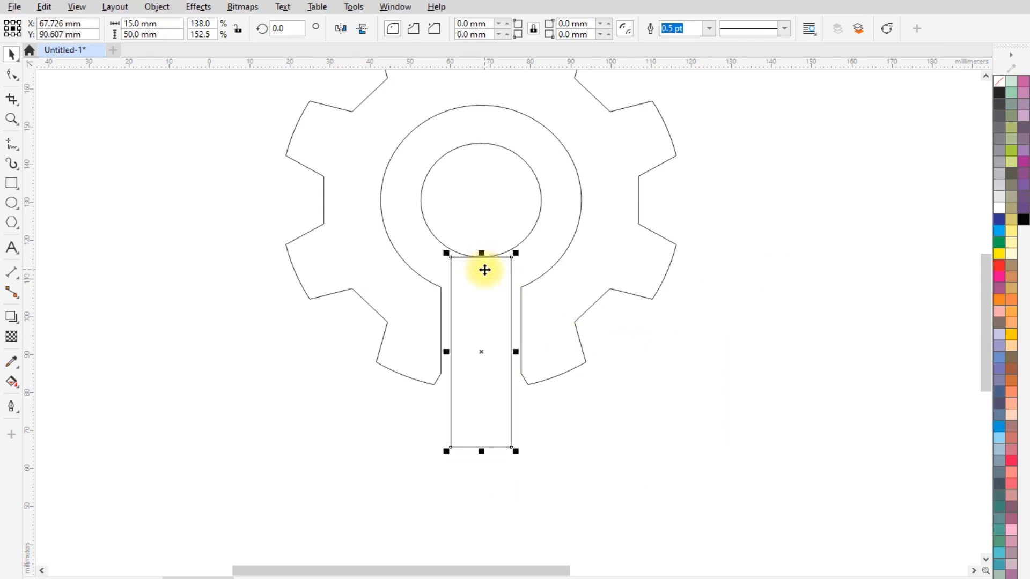
- Copy the 30 mm circle straight down, snapping its top quadrant to the midpoint of the rectangle's lower edge
{"action": "double_click", "coordinate": [499, 186]}
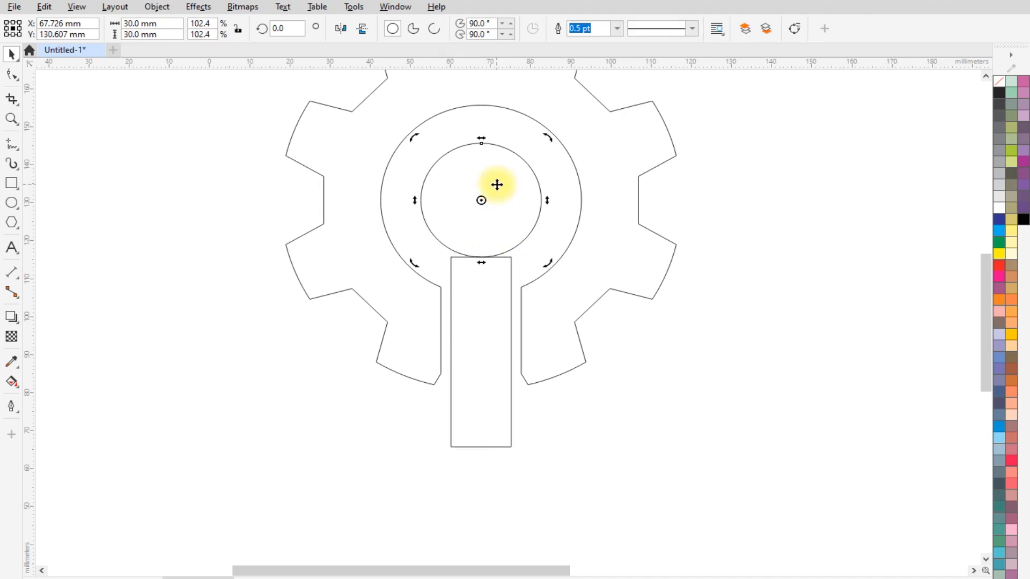
{"action": "left_click", "coordinate": [483, 143]}
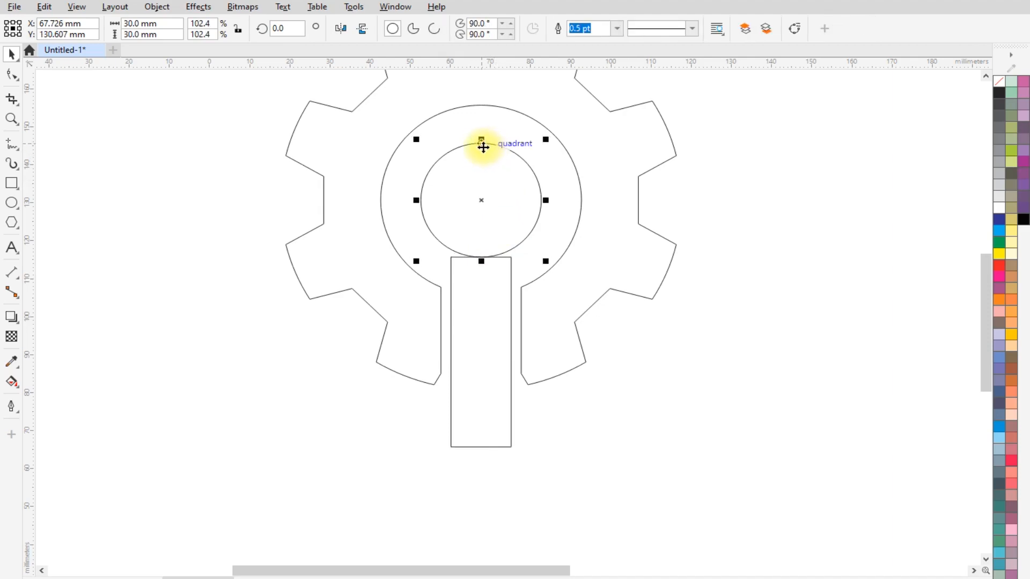
{"action": "left_click_drag", "start_coordinate": [481, 146], "coordinate": [483, 455]}
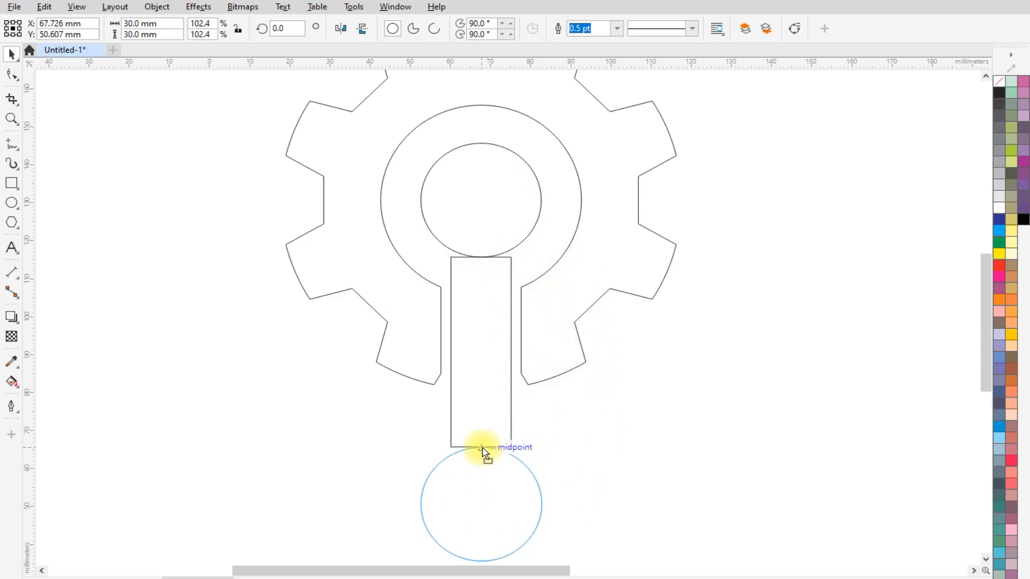
{"action": "left_click_drag", "start_coordinate": [482, 448], "coordinate": [482, 447]}
{"action": "scroll", "coordinate": [469, 326], "scroll_direction": "down", "scroll_amount": 2}
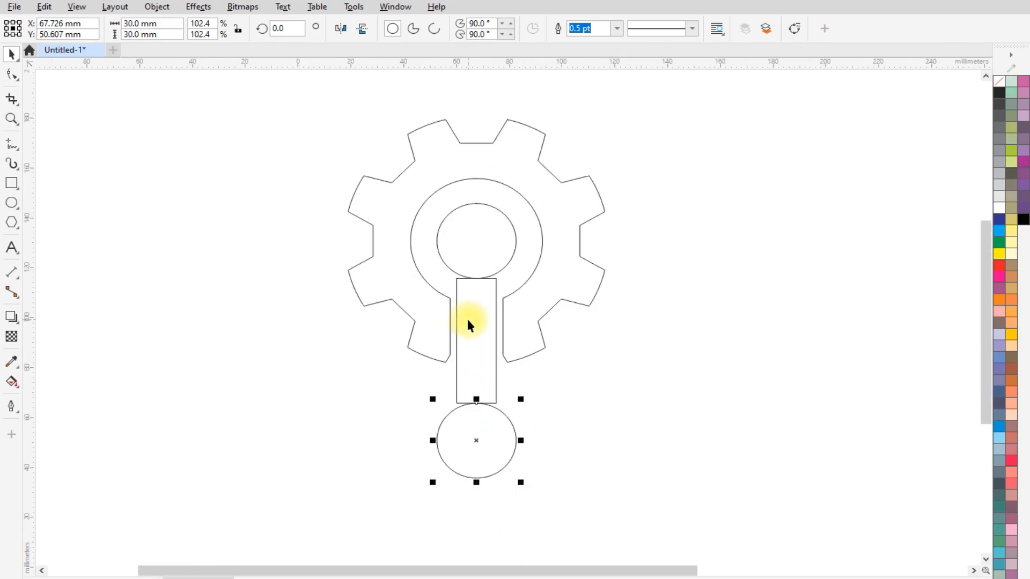
- Stretch the rectangle equally from its center to about 60 mm high so it overlaps both 30 mm circles
{"action": "scroll", "coordinate": [483, 408], "scroll_direction": "up", "scroll_amount": 3}
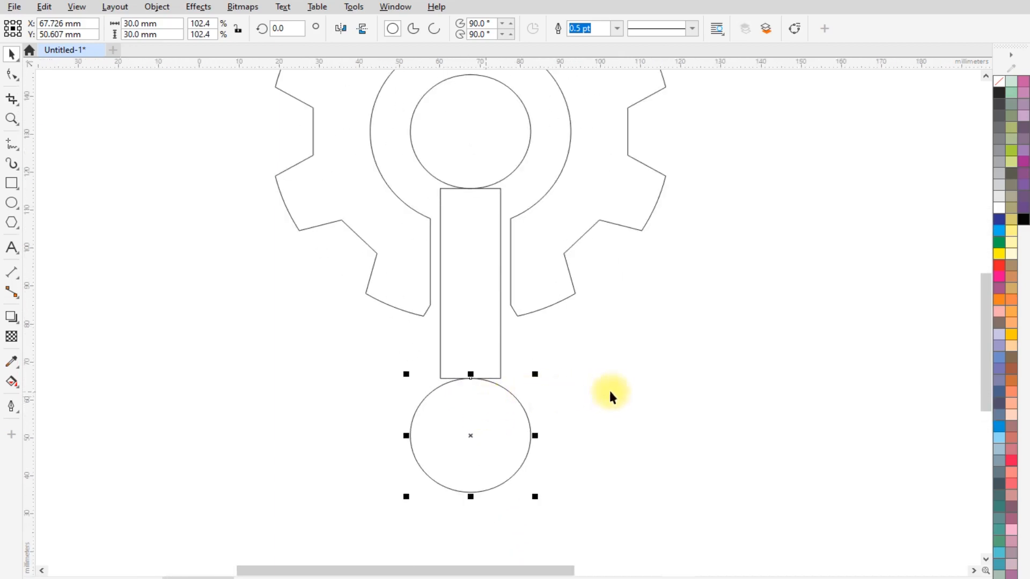
{"action": "left_click", "coordinate": [623, 382]}
{"action": "left_click", "coordinate": [480, 281]}
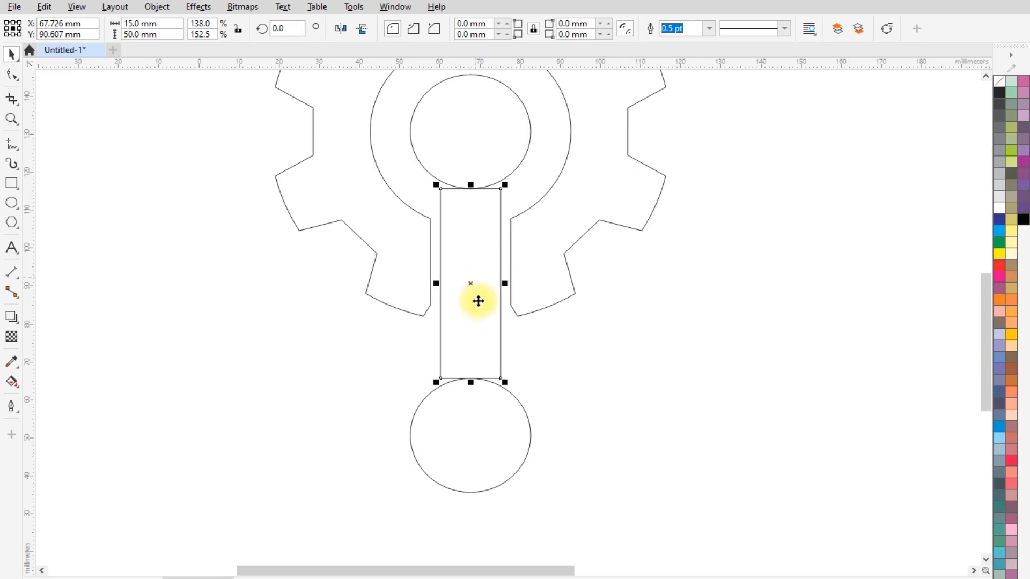
{"action": "left_click_drag", "start_coordinate": [470, 382], "coordinate": [472, 402]}
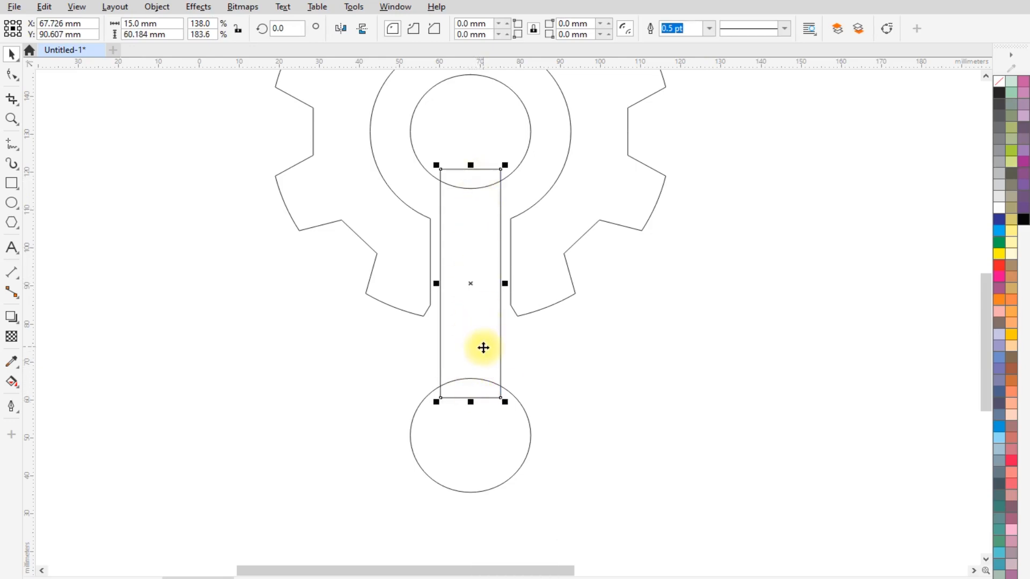
- Make a mirrored copy of the rectangle above the original and shorten it to about 19 mm high, ending at the upper circle's center
{"action": "scroll", "coordinate": [472, 403], "scroll_direction": "down", "scroll_amount": 1}
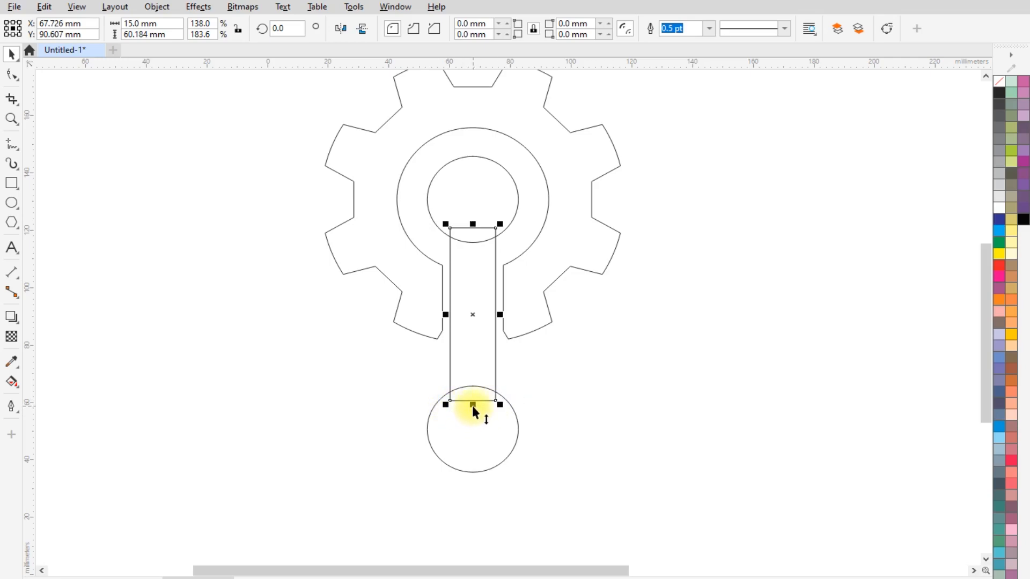
{"action": "left_click_drag", "start_coordinate": [472, 404], "coordinate": [479, 150]}
{"action": "scroll", "coordinate": [472, 127], "scroll_direction": "up", "scroll_amount": 3}
{"action": "scroll", "coordinate": [472, 127], "scroll_direction": "up", "scroll_amount": 1}
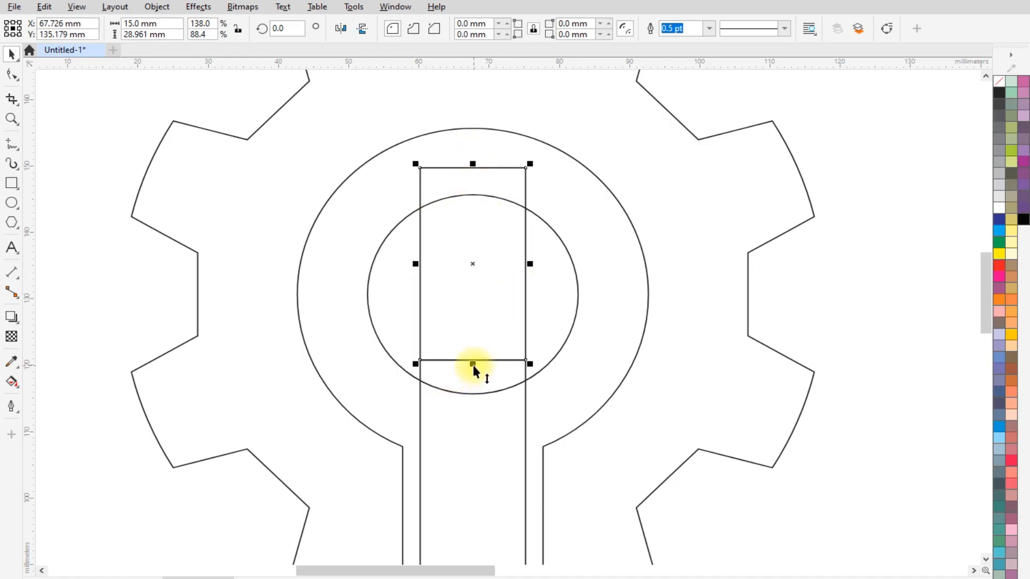
{"action": "left_click_drag", "start_coordinate": [473, 368], "coordinate": [473, 295]}
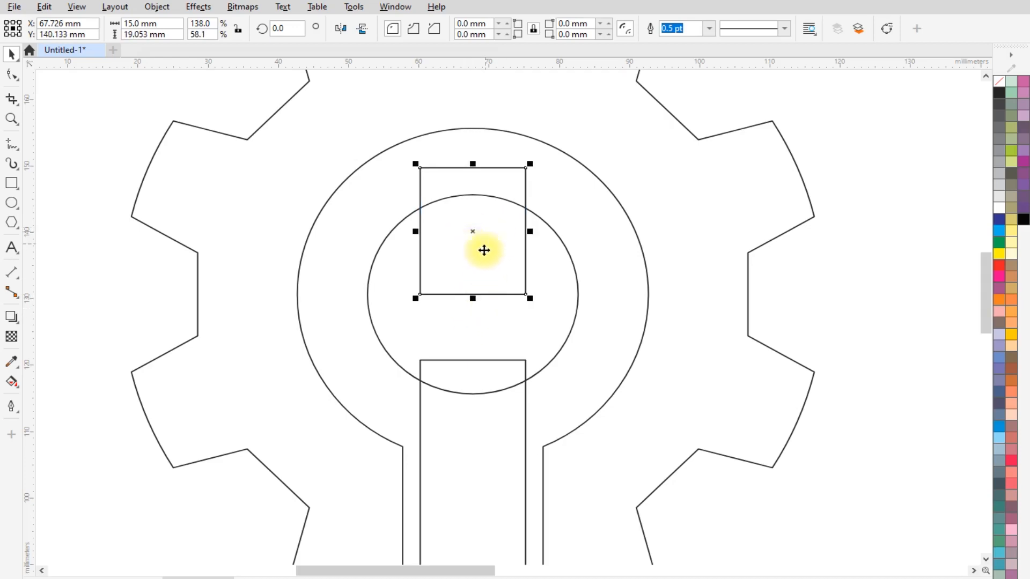
- Cut the short upper rectangle out of the upper 30 mm circle to form the open wrench jaw
{"action": "left_click", "coordinate": [557, 262], "text": "shift"}
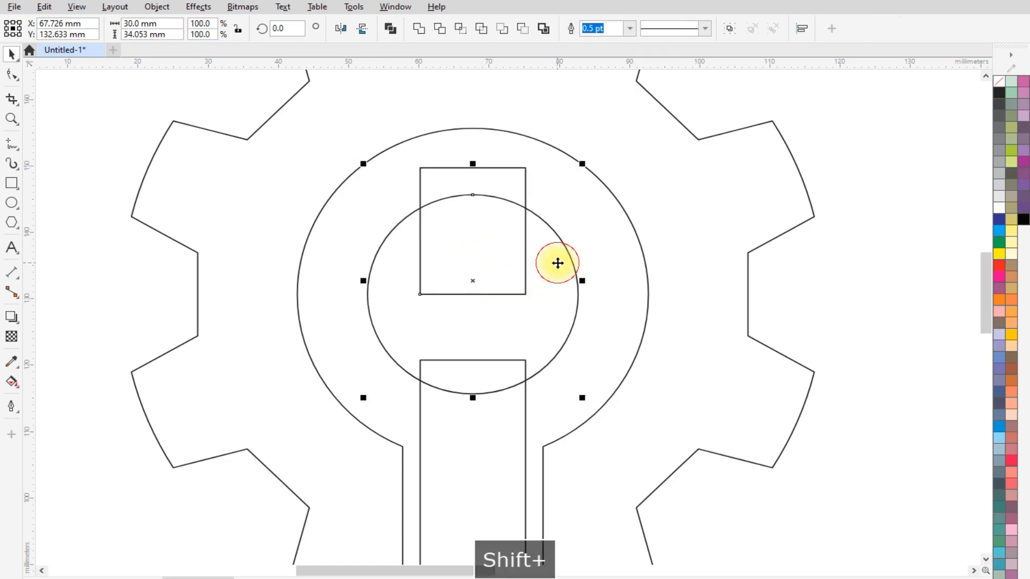
{"action": "left_click", "coordinate": [523, 28]}
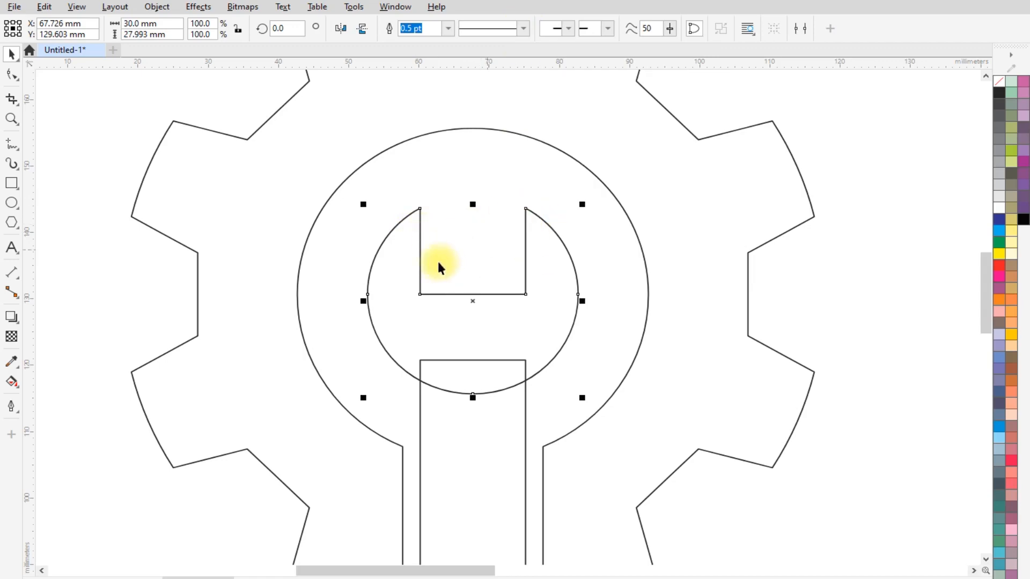
- Create a concentric copy of the lower 30 mm circle, scaled down to about 13.6 mm in diameter
{"action": "scroll", "coordinate": [472, 230], "scroll_direction": "down", "scroll_amount": 3}
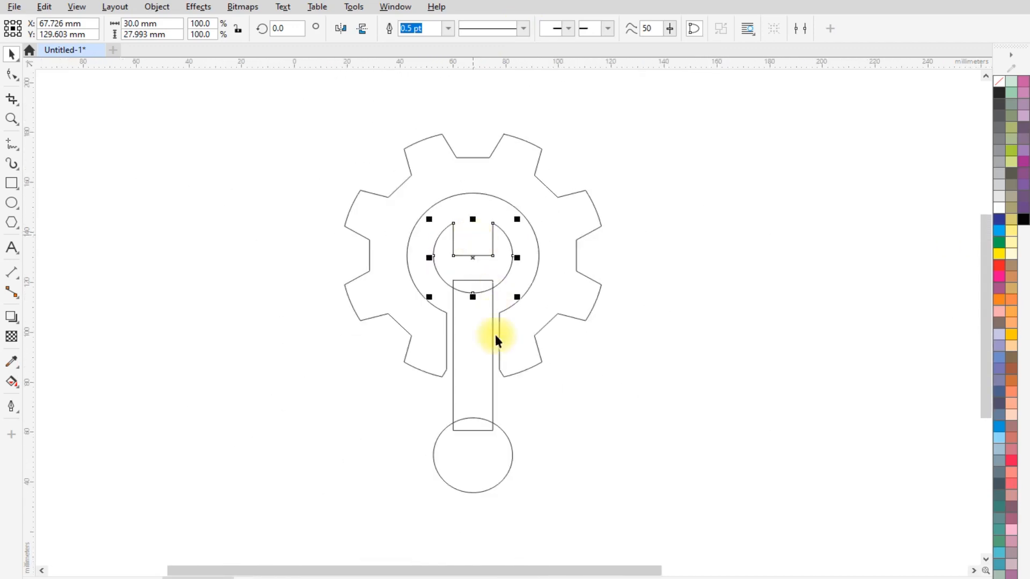
{"action": "scroll", "coordinate": [463, 327], "scroll_direction": "down", "scroll_amount": 1}
{"action": "scroll", "coordinate": [480, 445], "scroll_direction": "up", "scroll_amount": 4}
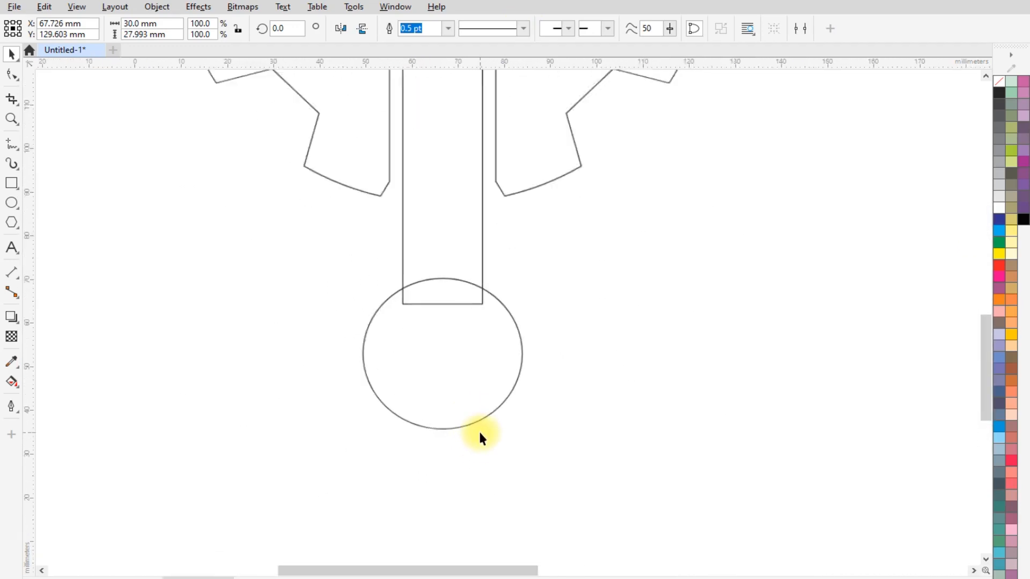
{"action": "left_click", "coordinate": [469, 369]}
{"action": "left_click_drag", "start_coordinate": [533, 432], "coordinate": [482, 401]}
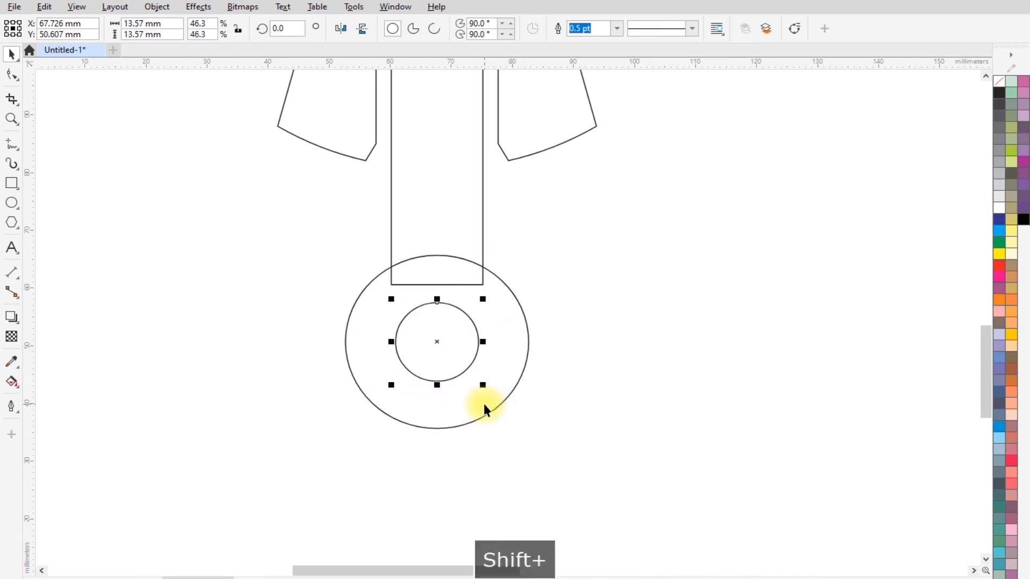
- Weld the lower 30 mm circle, the handle rectangle and the notched upper circle into one wrench outline
{"action": "scroll", "coordinate": [515, 441], "scroll_direction": "down", "scroll_amount": 2}
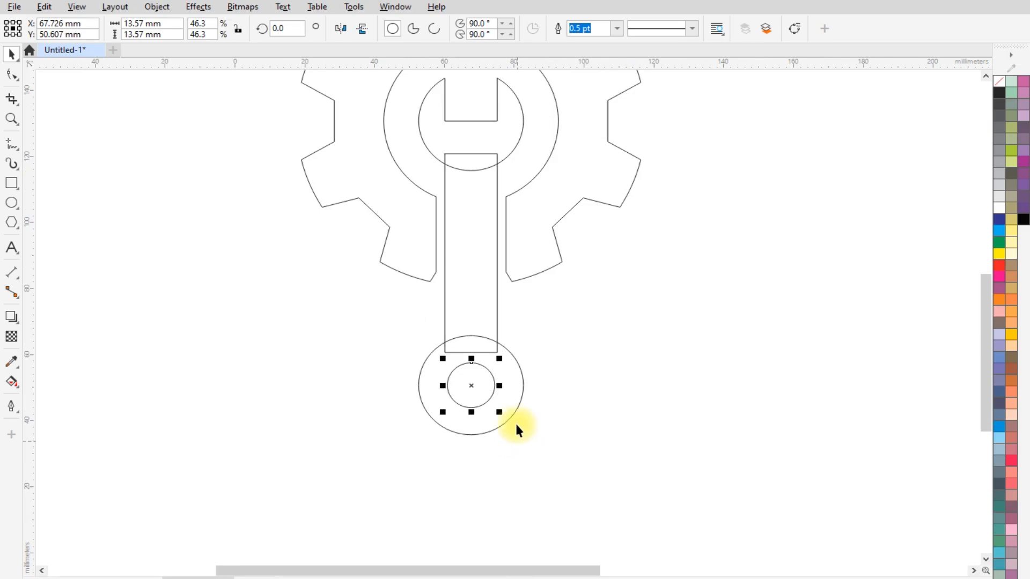
{"action": "left_click", "coordinate": [513, 360]}
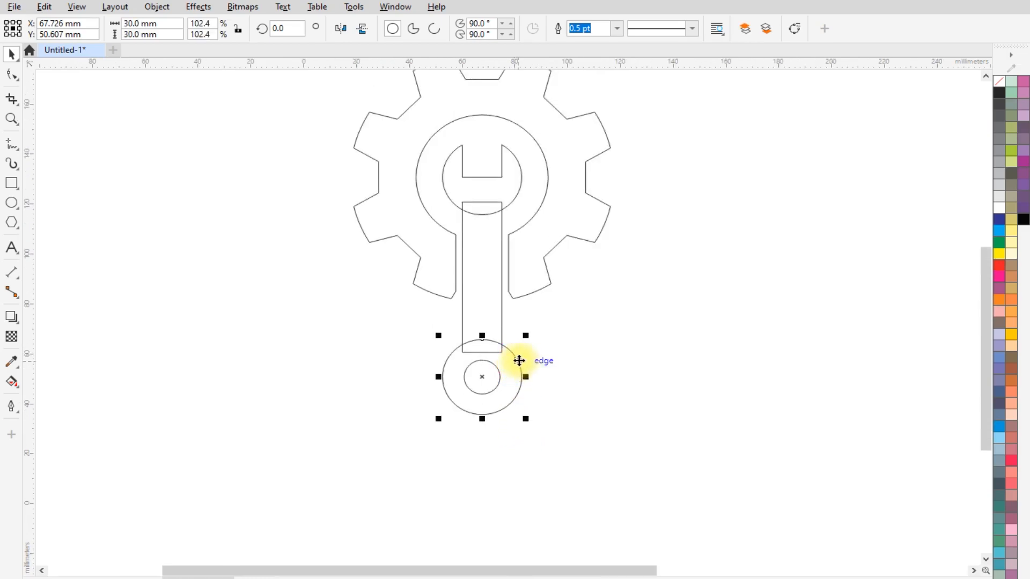
{"action": "scroll", "coordinate": [516, 377], "scroll_direction": "up", "scroll_amount": 2}
{"action": "left_click", "coordinate": [478, 246], "text": "shift"}
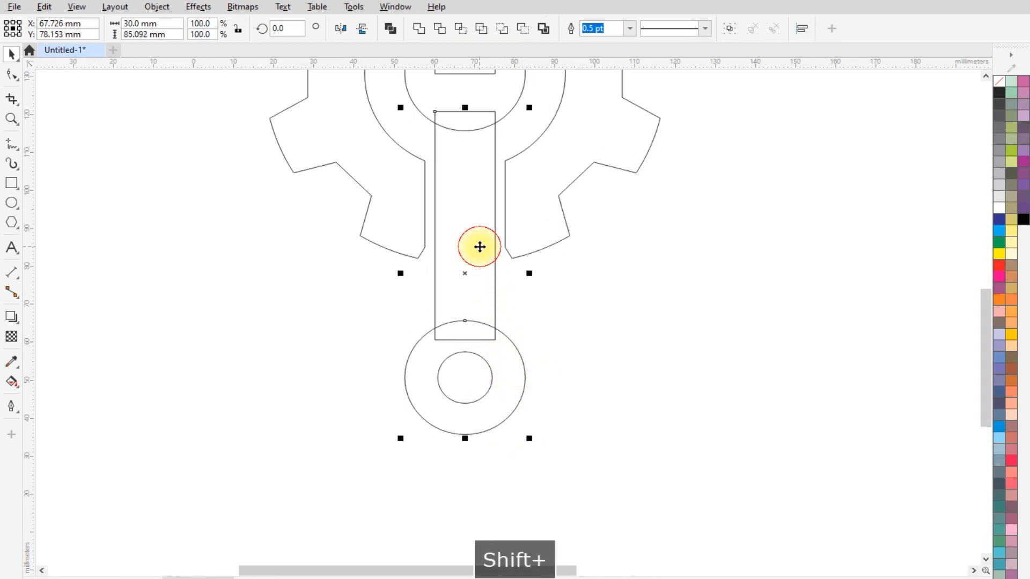
{"action": "scroll", "coordinate": [478, 276], "scroll_direction": "down", "scroll_amount": 1}
{"action": "scroll", "coordinate": [477, 280], "scroll_direction": "down", "scroll_amount": 2}
{"action": "left_click", "coordinate": [502, 134], "text": "shift"}
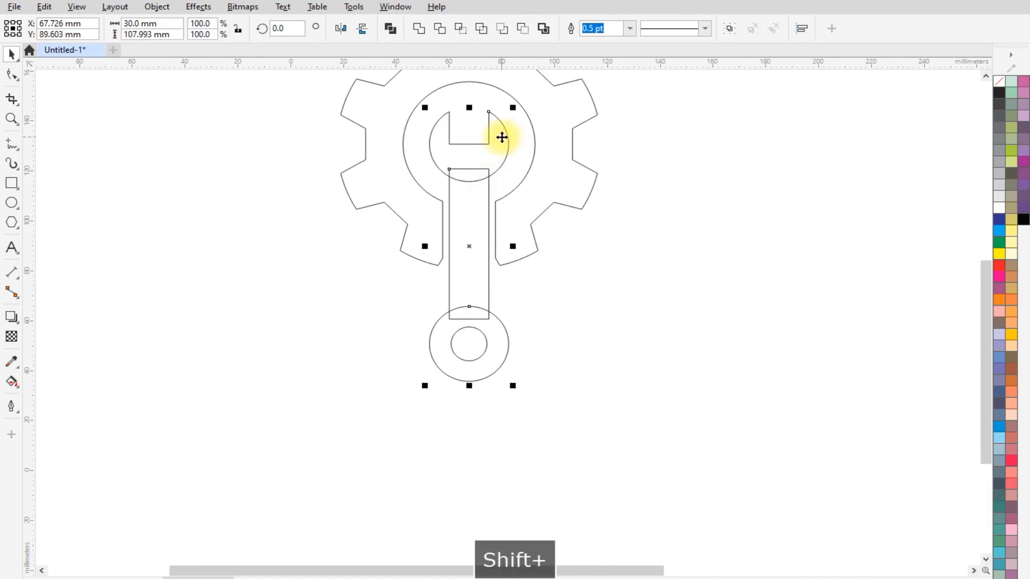
{"action": "left_click", "coordinate": [419, 28]}
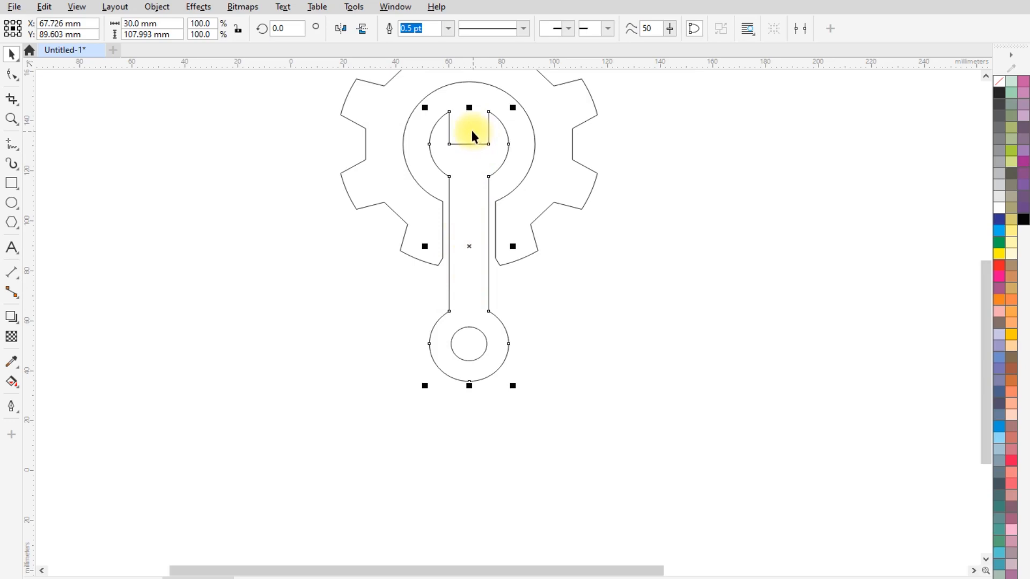
- Fillet the two inner jaw corners and the four corners where the handle meets the wrench heads with a 4.0 mm radius
{"action": "scroll", "coordinate": [472, 132], "scroll_direction": "up", "scroll_amount": 2}
{"action": "scroll", "coordinate": [475, 157], "scroll_direction": "up", "scroll_amount": 1}
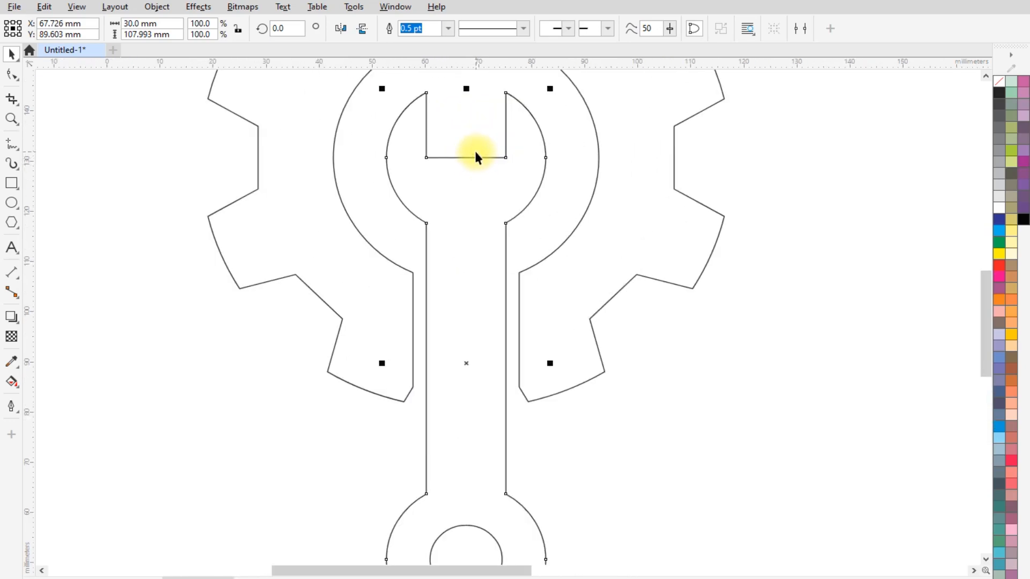
{"action": "left_click", "coordinate": [12, 74]}
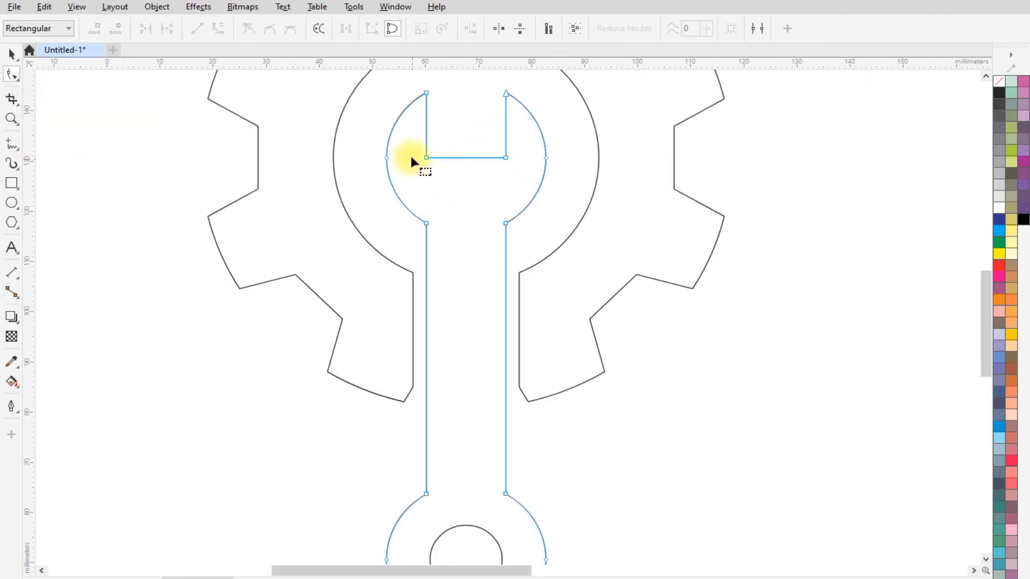
{"action": "left_click_drag", "start_coordinate": [473, 164], "coordinate": [520, 171]}
{"action": "left_click_drag", "start_coordinate": [417, 201], "coordinate": [498, 238]}
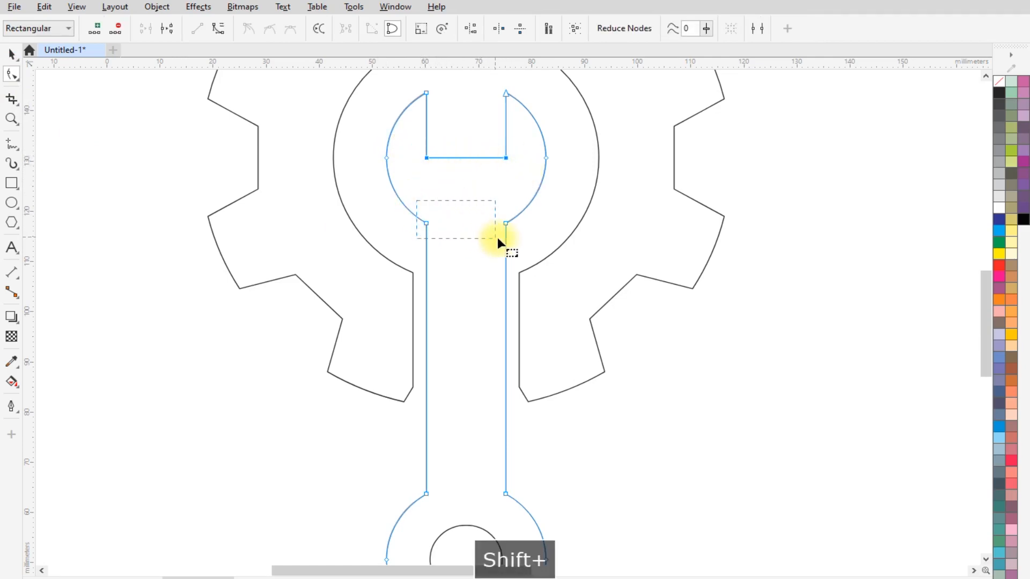
{"action": "left_click_drag", "start_coordinate": [411, 480], "coordinate": [494, 498]}
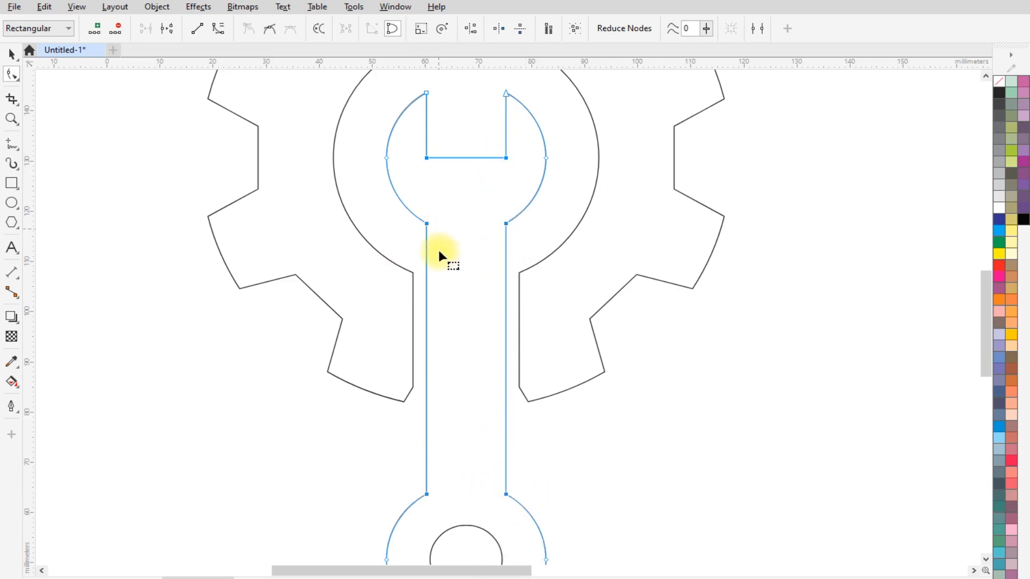
{"action": "left_click", "coordinate": [393, 7]}
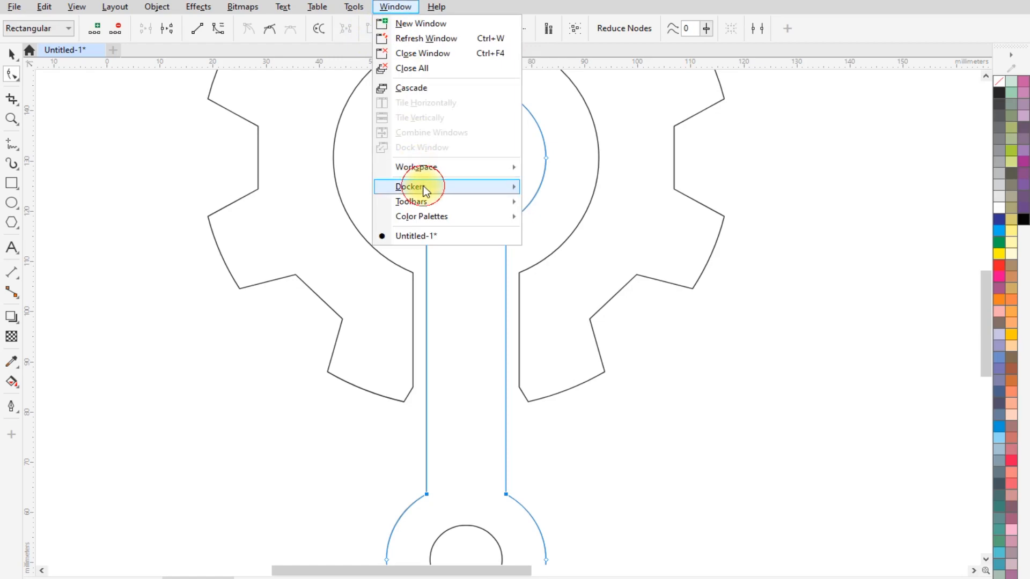
{"action": "mouse_move", "coordinate": [397, 185]}
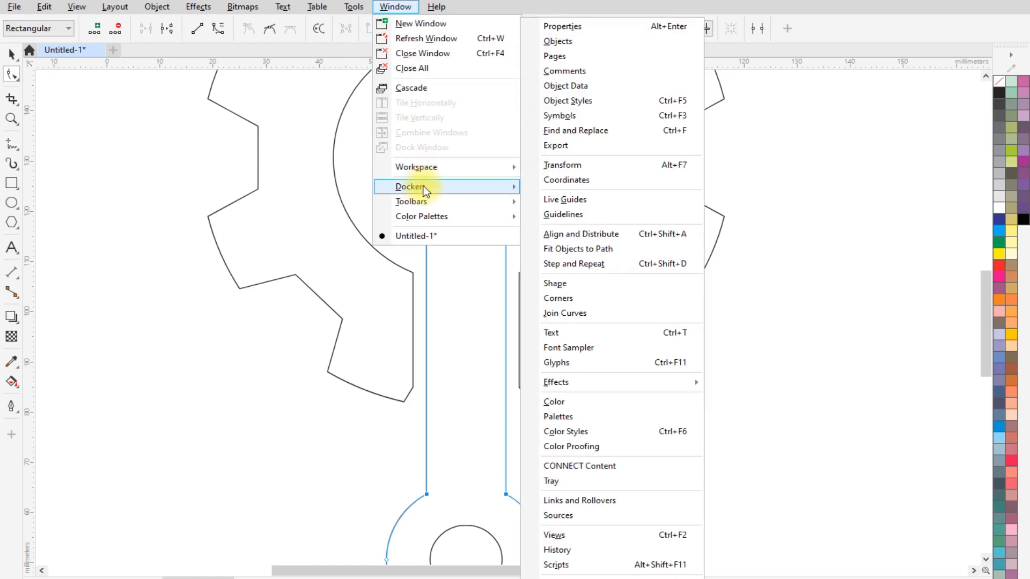
{"action": "left_click", "coordinate": [595, 297]}
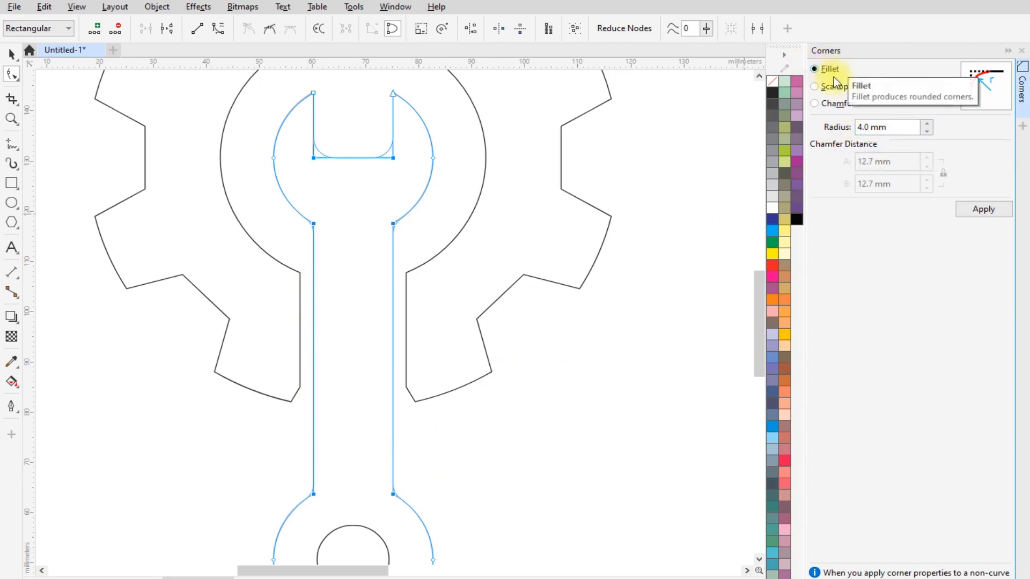
{"action": "left_click", "coordinate": [983, 209]}
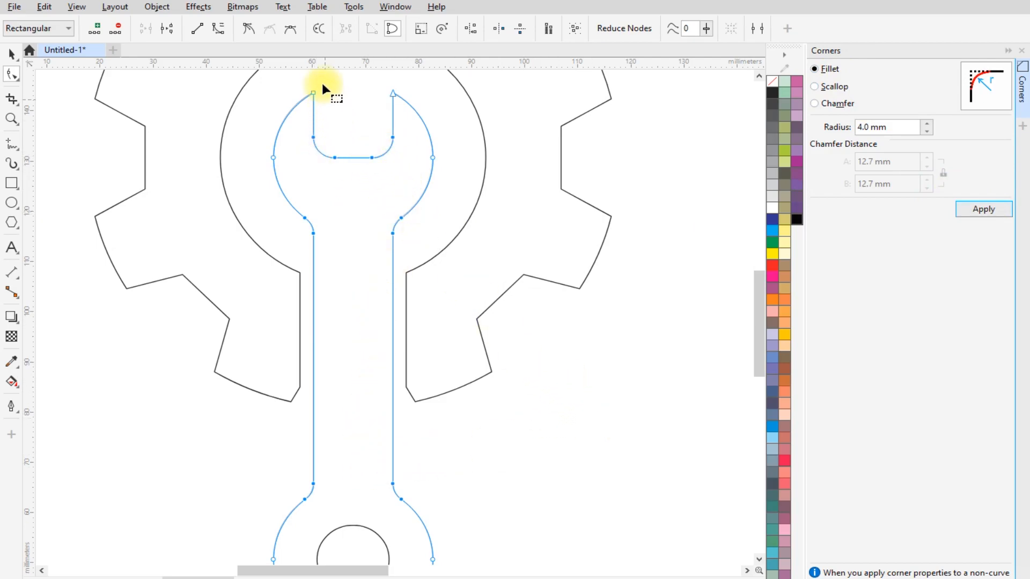
- Fillet the two pointed jaw tips of the wrench with a 0.5 mm radius
{"action": "scroll", "coordinate": [322, 82], "scroll_direction": "up", "scroll_amount": 2}
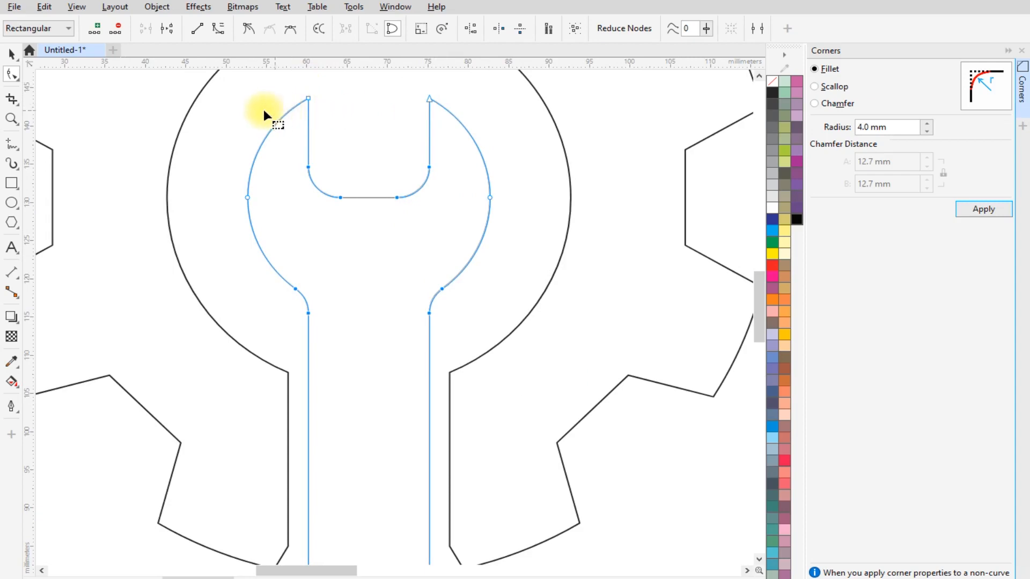
{"action": "left_click", "coordinate": [243, 99]}
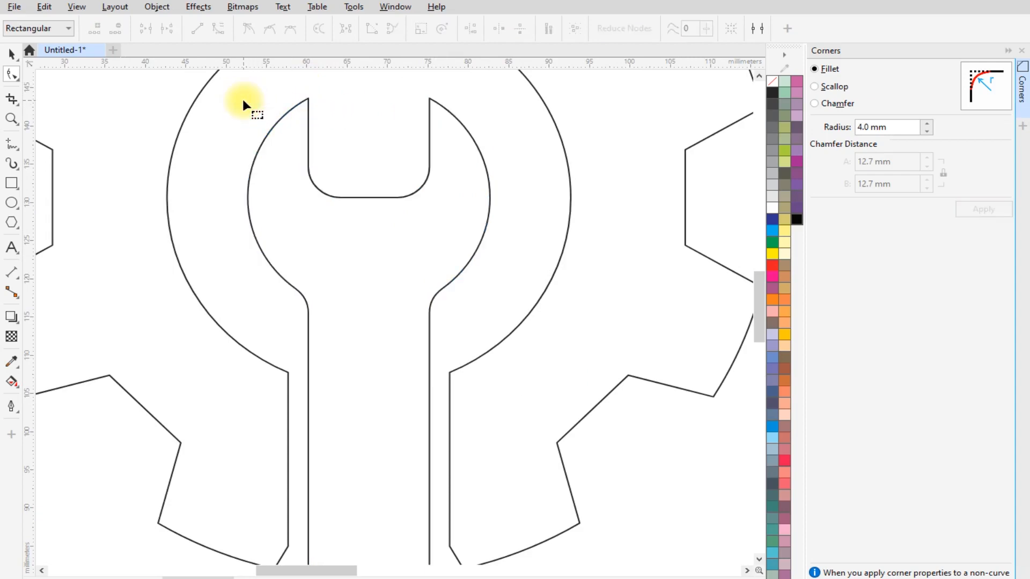
{"action": "left_click", "coordinate": [308, 104]}
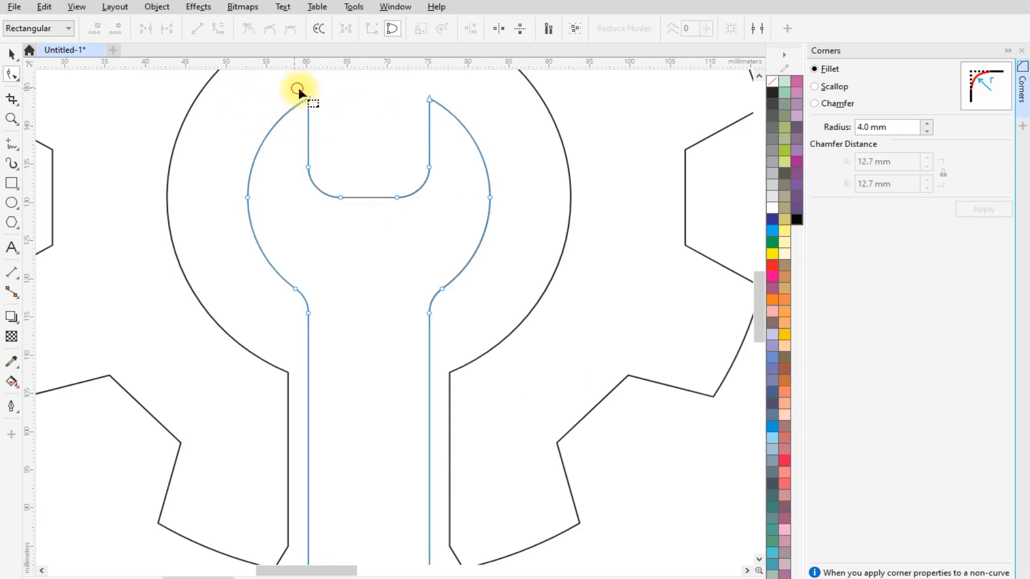
{"action": "left_click_drag", "start_coordinate": [443, 109], "coordinate": [444, 110]}
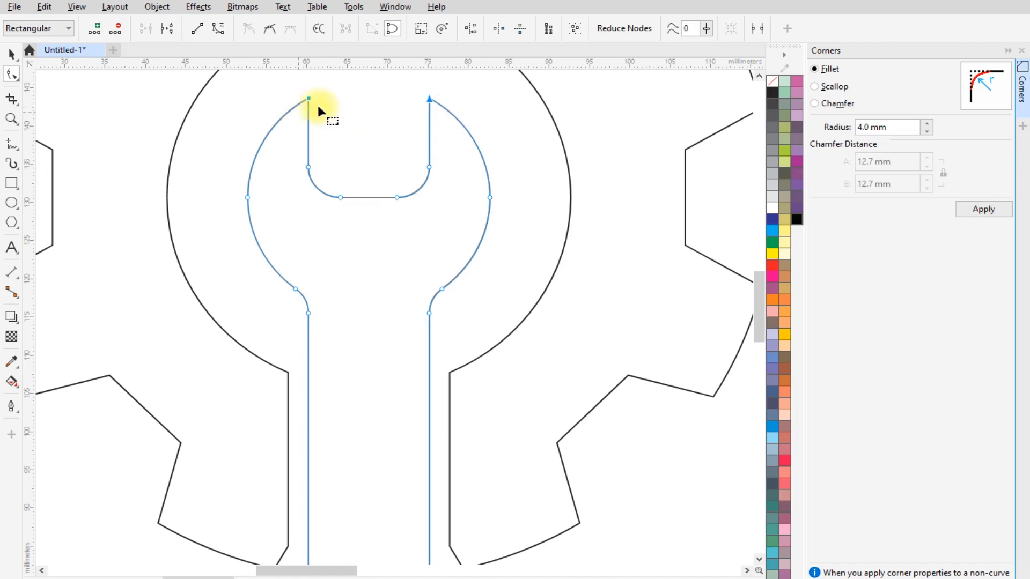
{"action": "double_click", "coordinate": [864, 127]}
{"action": "type", "text": ".5"}
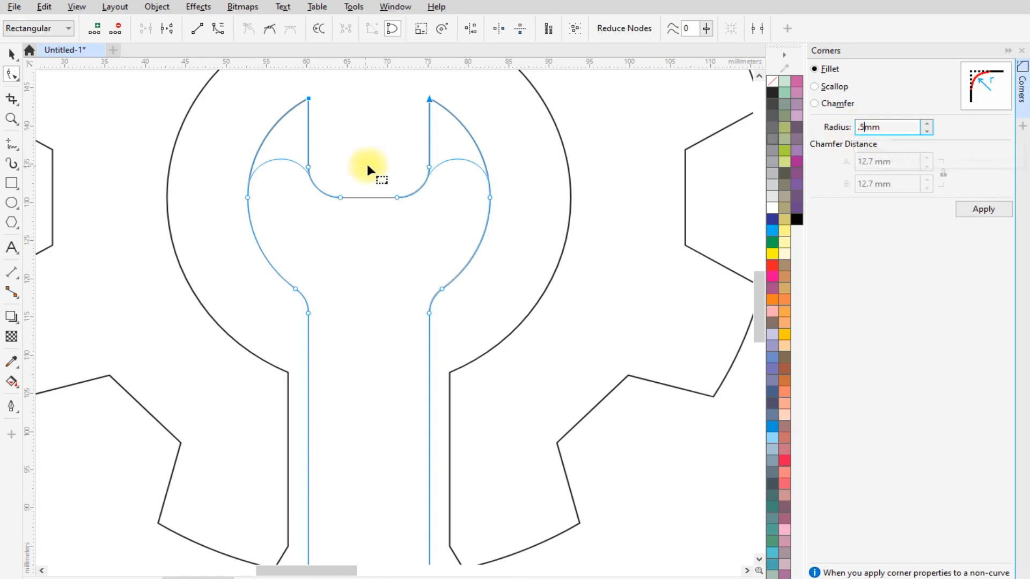
{"action": "left_click", "coordinate": [989, 208]}
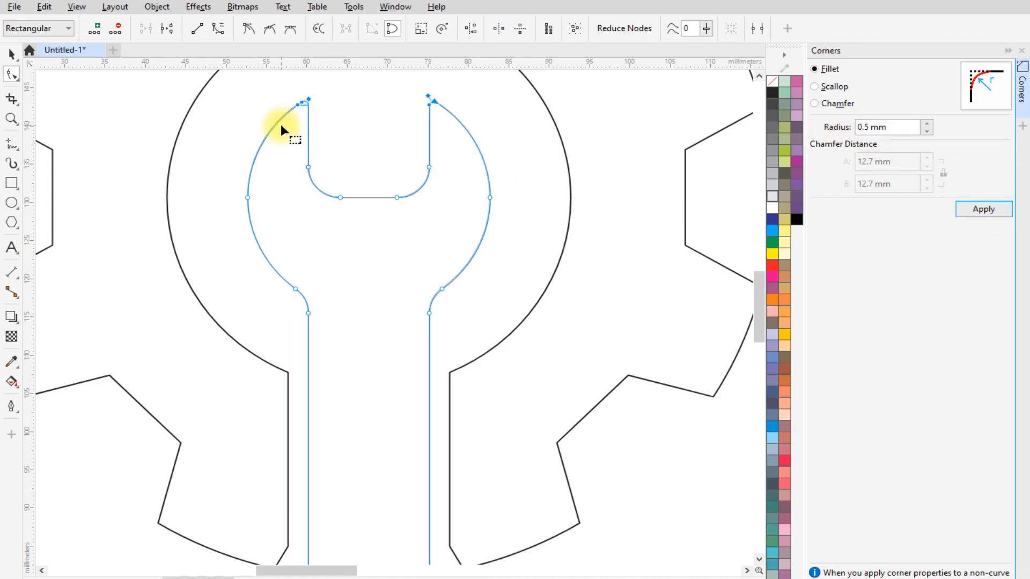
- Deselect the wrench outline and close the corner-rounding settings
{"action": "left_click", "coordinate": [12, 54]}
{"action": "scroll", "coordinate": [316, 97], "scroll_direction": "up", "scroll_amount": 1}
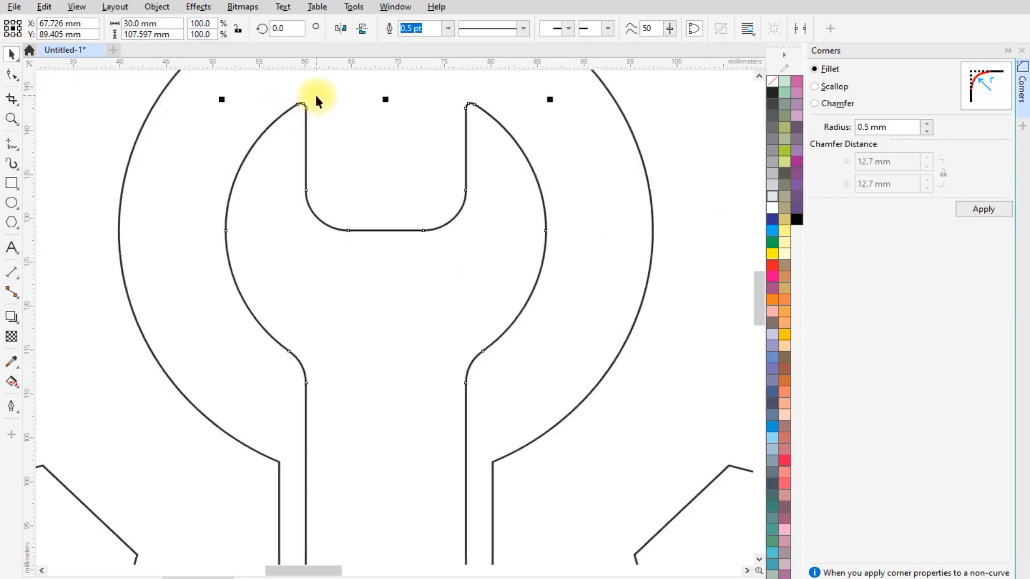
{"action": "scroll", "coordinate": [317, 100], "scroll_direction": "down", "scroll_amount": 1}
{"action": "scroll", "coordinate": [471, 109], "scroll_direction": "down", "scroll_amount": 4}
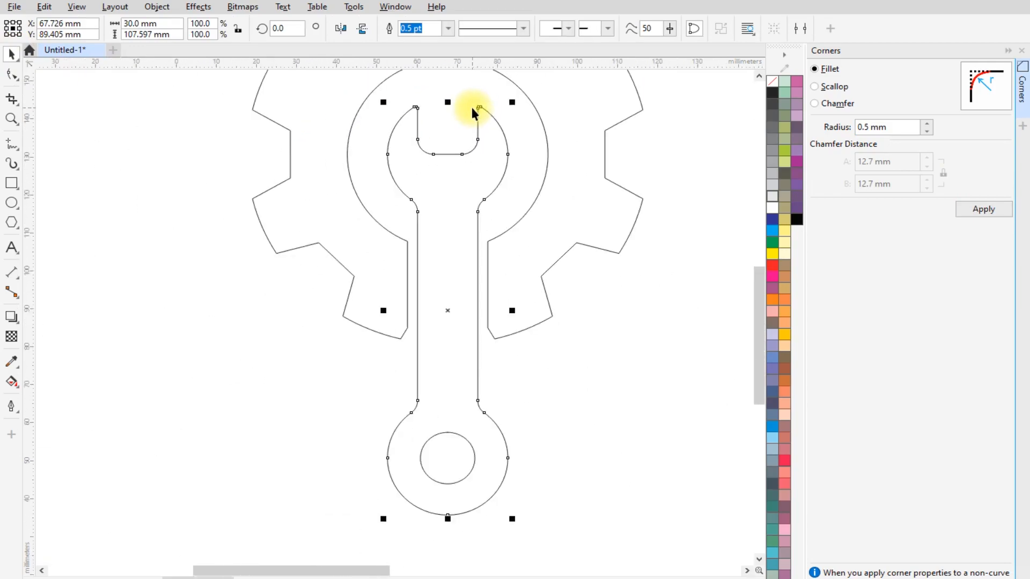
{"action": "scroll", "coordinate": [471, 107], "scroll_direction": "down", "scroll_amount": 2}
{"action": "left_click", "coordinate": [558, 317]}
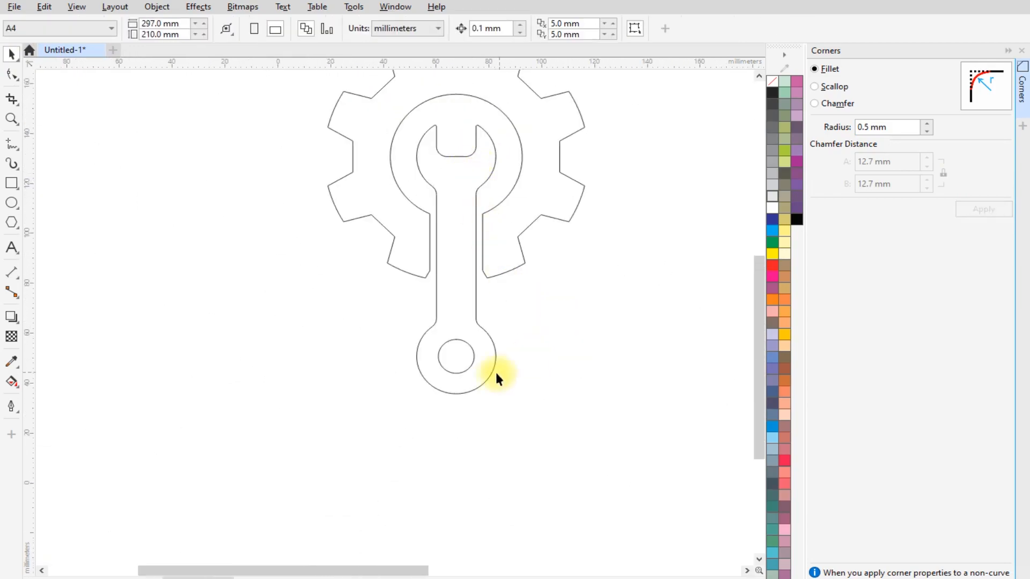
{"action": "scroll", "coordinate": [506, 352], "scroll_direction": "up", "scroll_amount": 3}
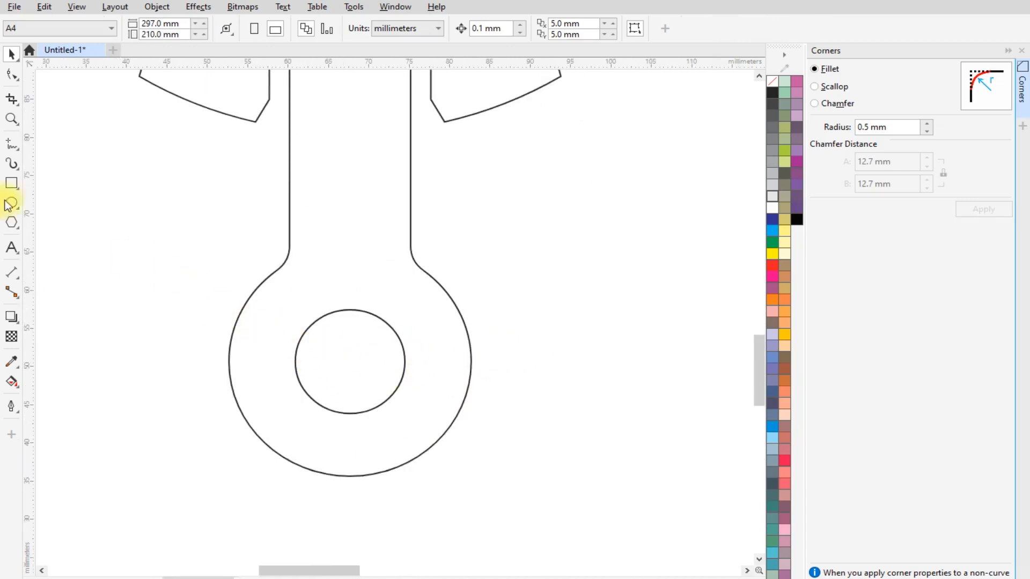
{"action": "left_click", "coordinate": [1022, 50]}
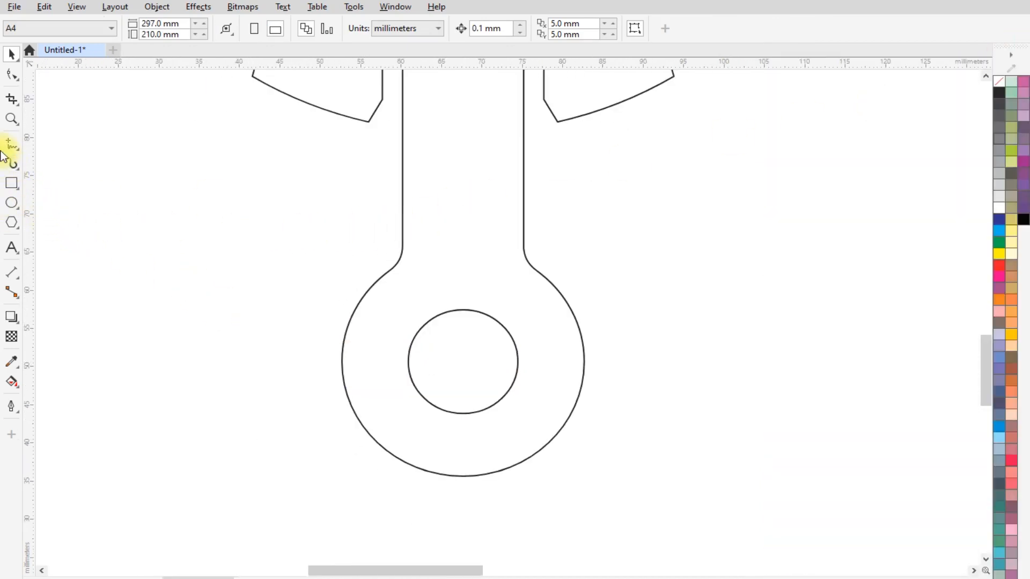
- Draw a polygon about 16 mm wide beside the wrench's round end and set it to 8 sides
{"action": "left_click", "coordinate": [12, 223]}
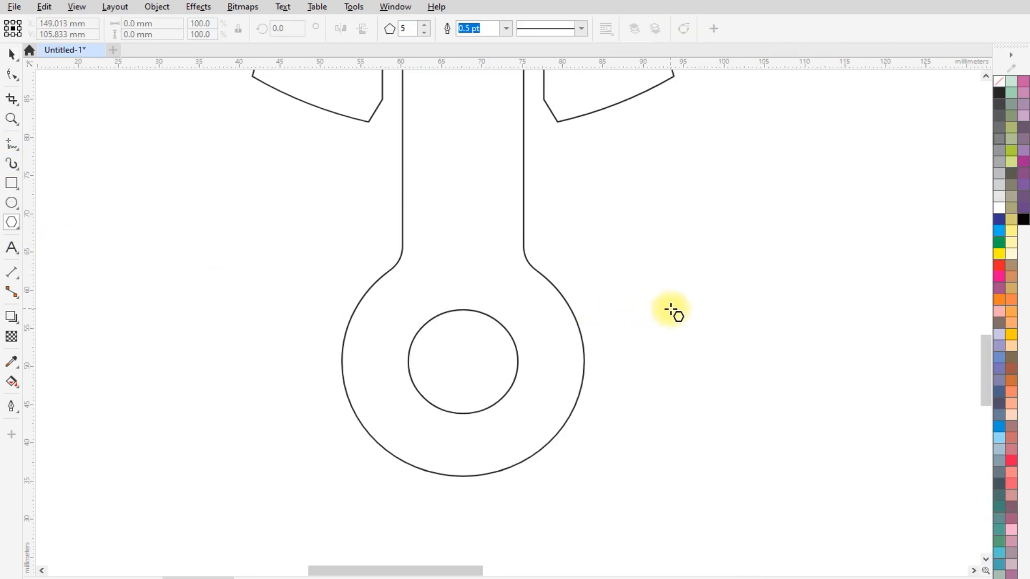
{"action": "left_click_drag", "start_coordinate": [671, 310], "coordinate": [729, 360]}
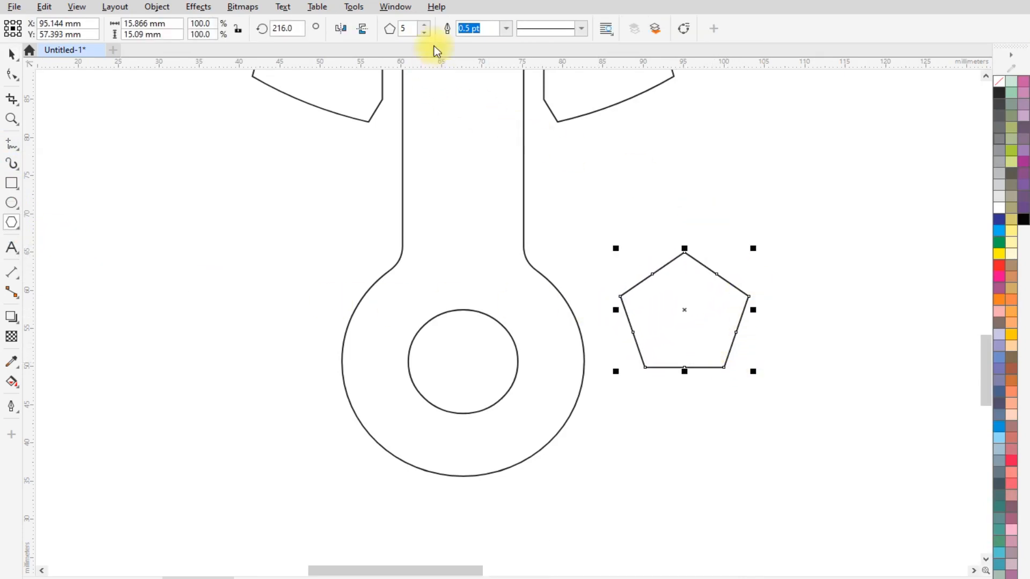
{"action": "left_click", "coordinate": [424, 24]}
{"action": "left_click", "coordinate": [424, 24]}
- Set the rotation angle of the eight-sided polygon to 22.5 degrees
{"action": "left_click", "coordinate": [423, 24]}
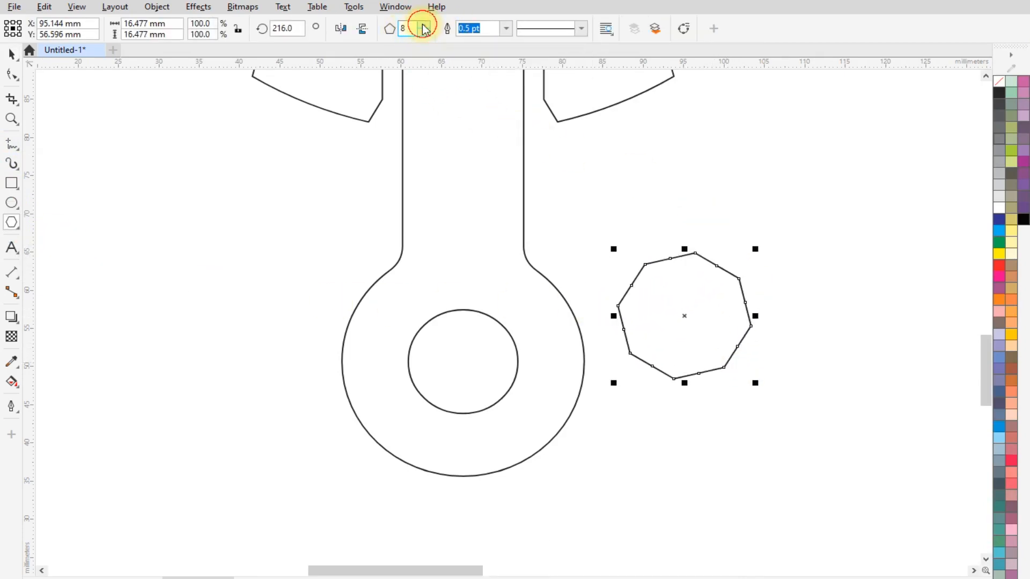
{"action": "left_click", "coordinate": [424, 25]}
{"action": "left_click", "coordinate": [426, 33]}
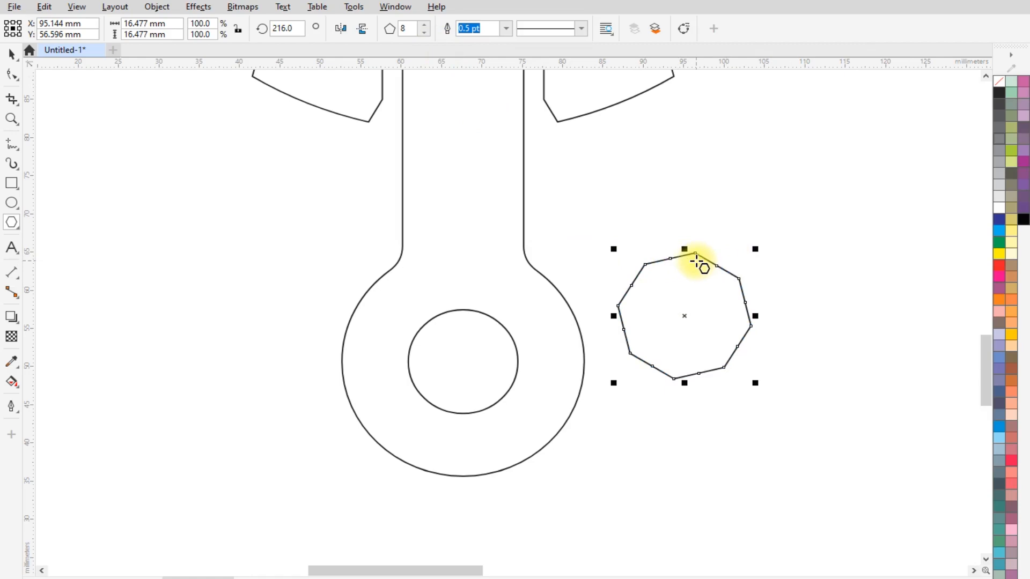
{"action": "left_click", "coordinate": [294, 28]}
{"action": "type", "text": "22"}
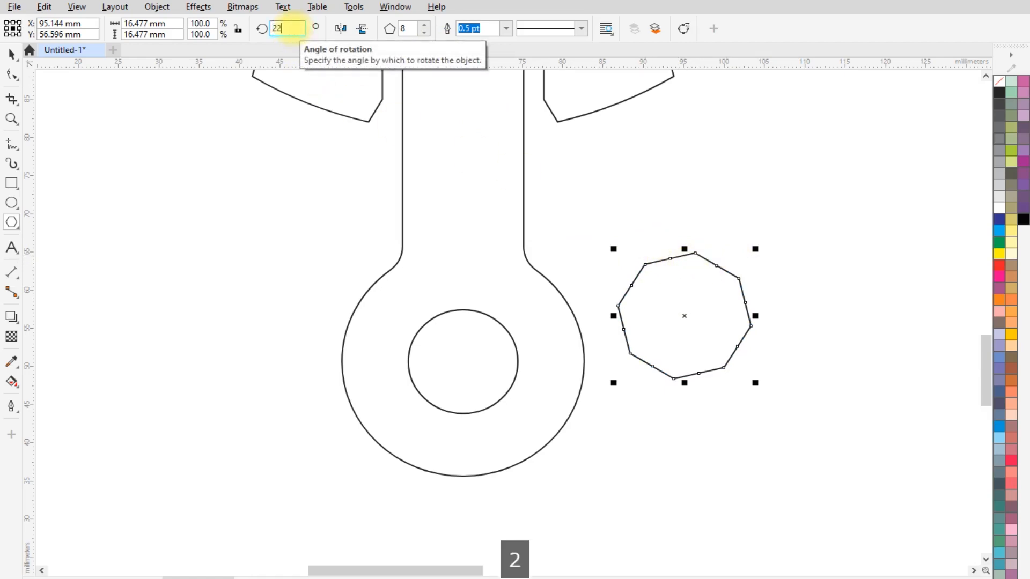
{"action": "type", "text": ".5"}
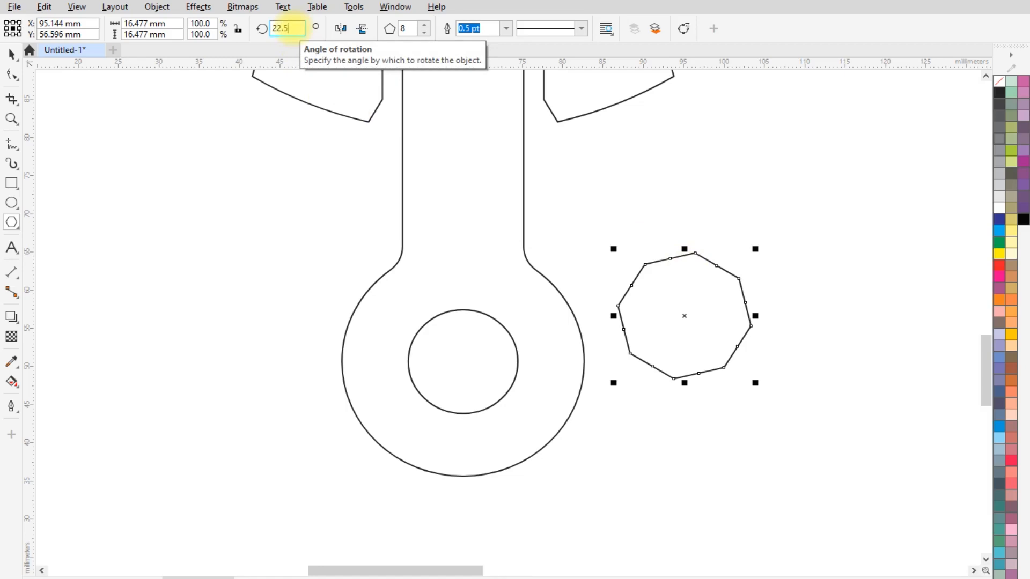
{"action": "key", "text": "Return"}
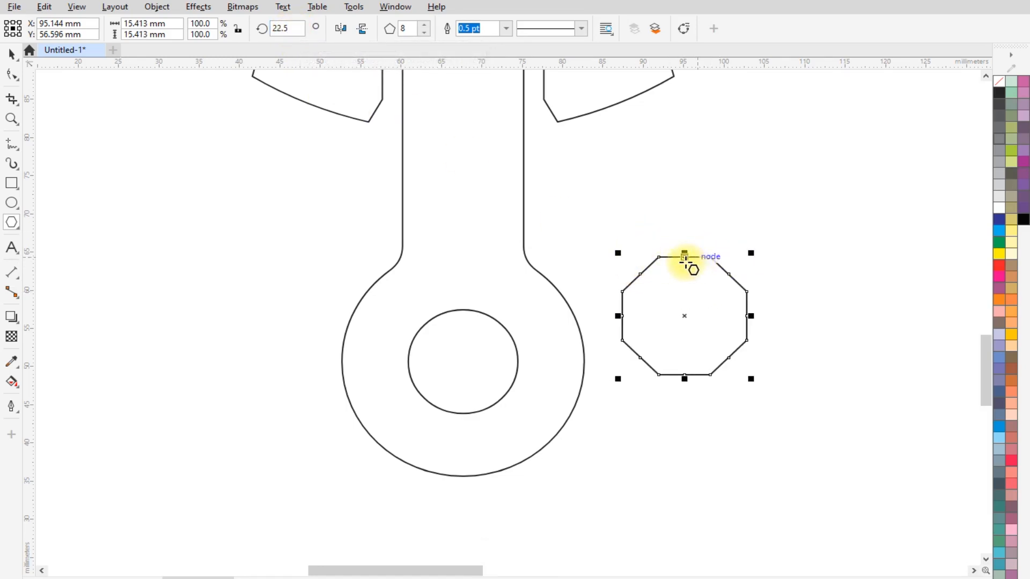
- Centre the octagon horizontally and vertically on the small circle in the wrench's round end, and delete that circle
{"action": "left_click", "coordinate": [11, 54]}
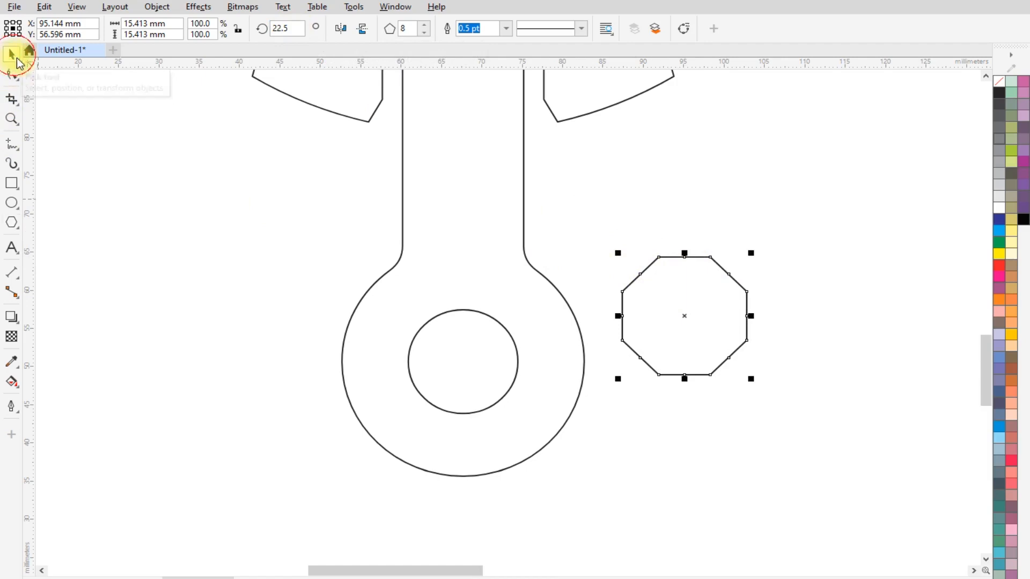
{"action": "left_click", "coordinate": [480, 312], "text": "shift"}
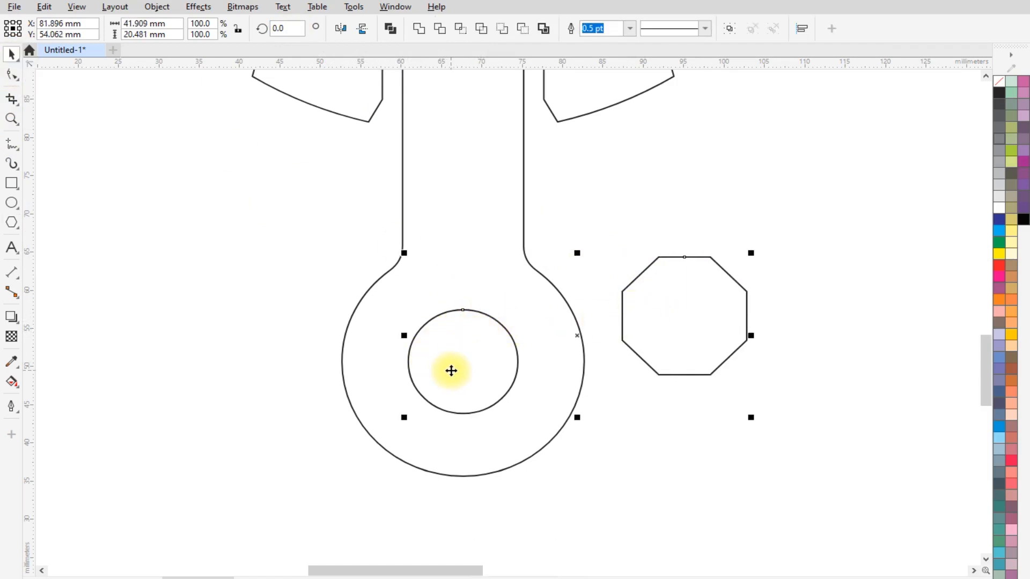
{"action": "key", "text": "e"}
{"action": "key", "text": "c"}
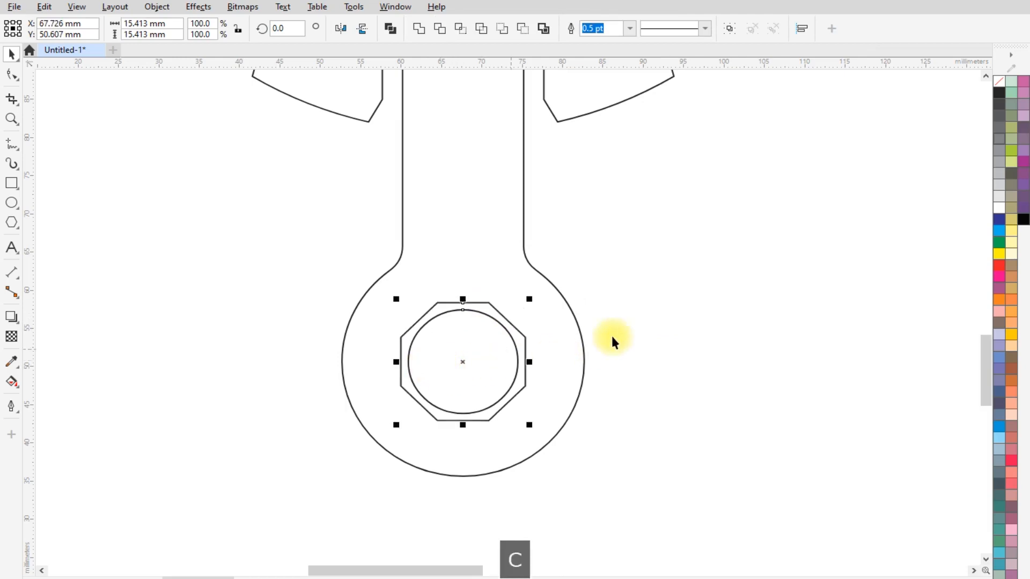
{"action": "left_click", "coordinate": [651, 307]}
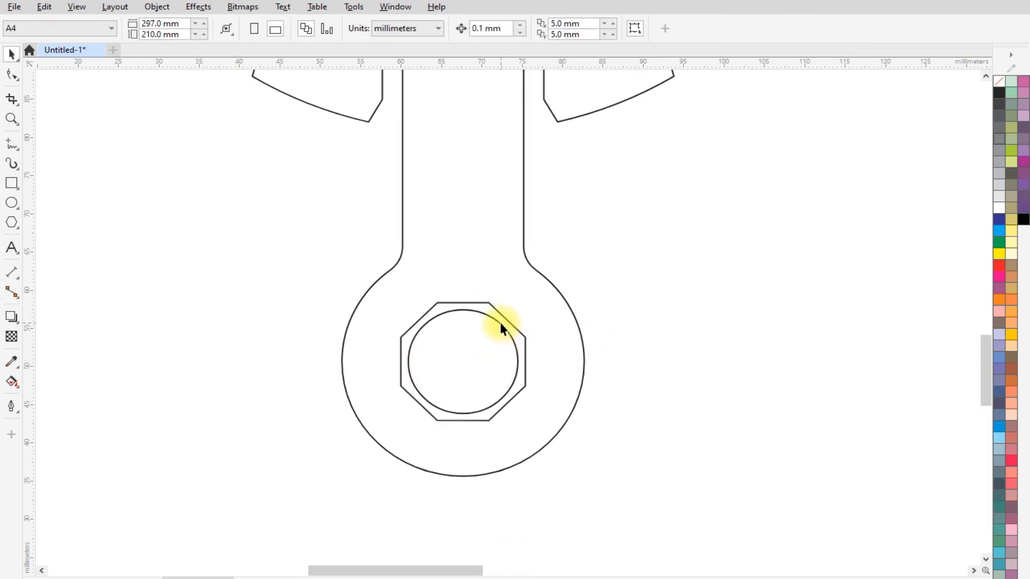
{"action": "left_click", "coordinate": [501, 324]}
{"action": "key", "text": "Delete"}
- Resize the octagon in the wrench's round end to 20 mm wide and 20 mm high
{"action": "left_click", "coordinate": [504, 319]}
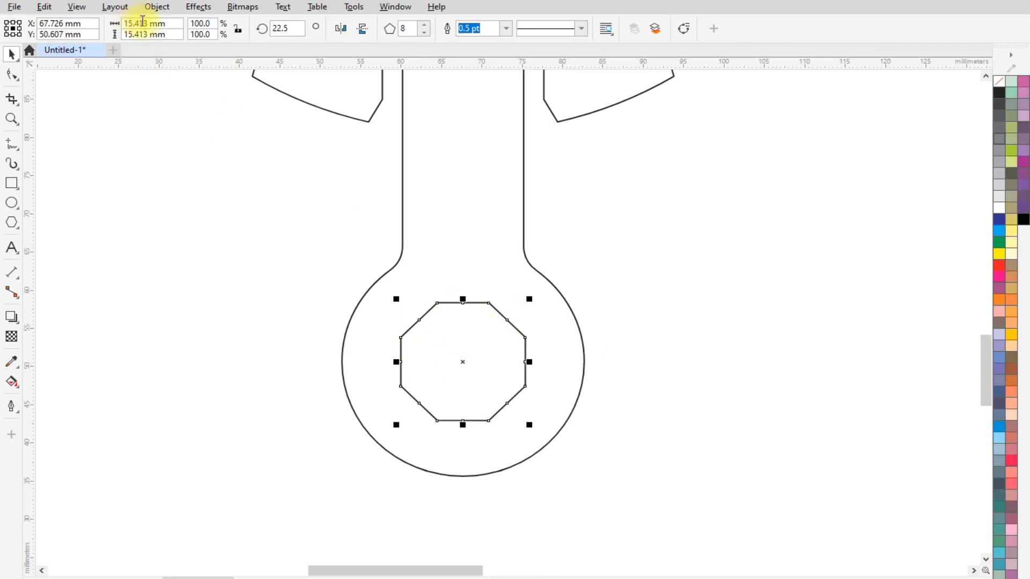
{"action": "double_click", "coordinate": [142, 24]}
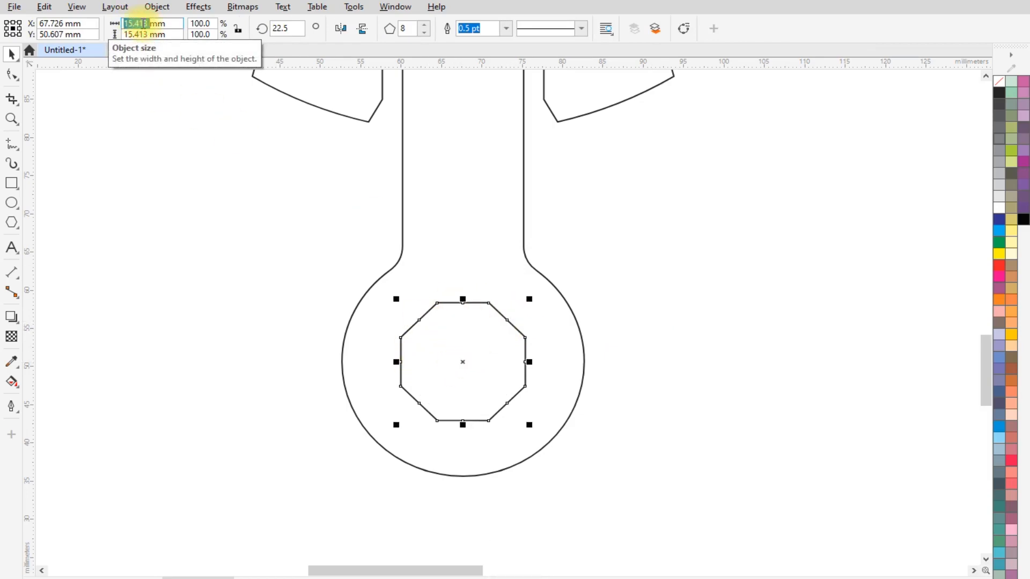
{"action": "type", "text": "20"}
{"action": "key", "text": "Tab"}
{"action": "type", "text": "20"}
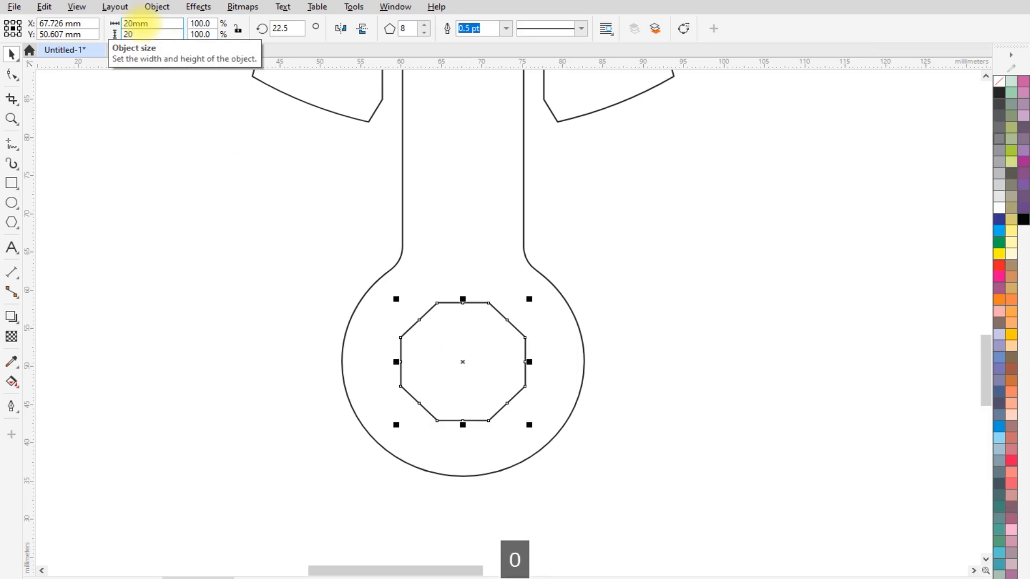
{"action": "key", "text": "Return"}
- Cut the octagon out of the wrench's round end with Back minus front, and deselect the wrench
{"action": "scroll", "coordinate": [331, 272], "scroll_direction": "down", "scroll_amount": 1}
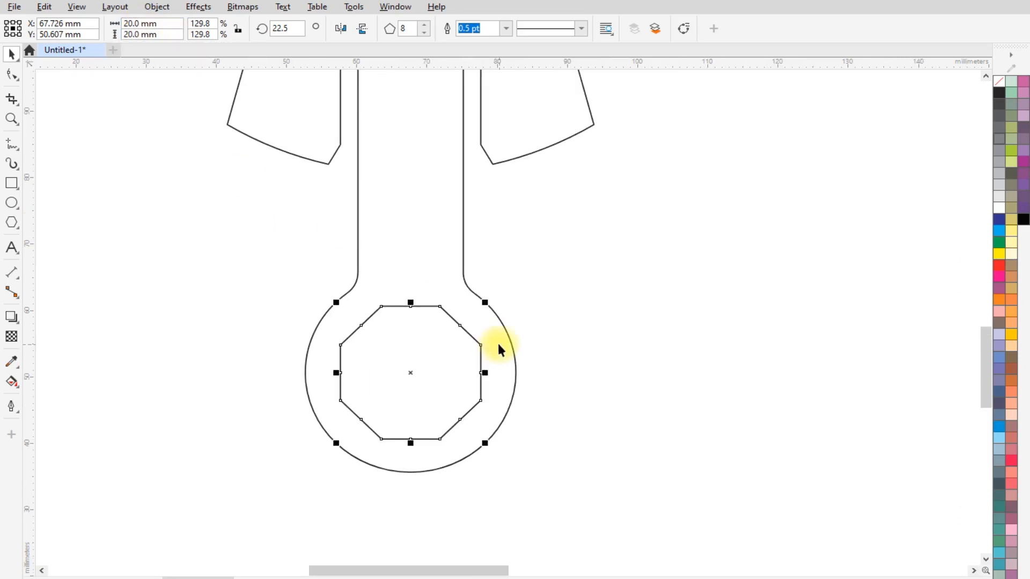
{"action": "left_click", "coordinate": [498, 348], "text": "shift"}
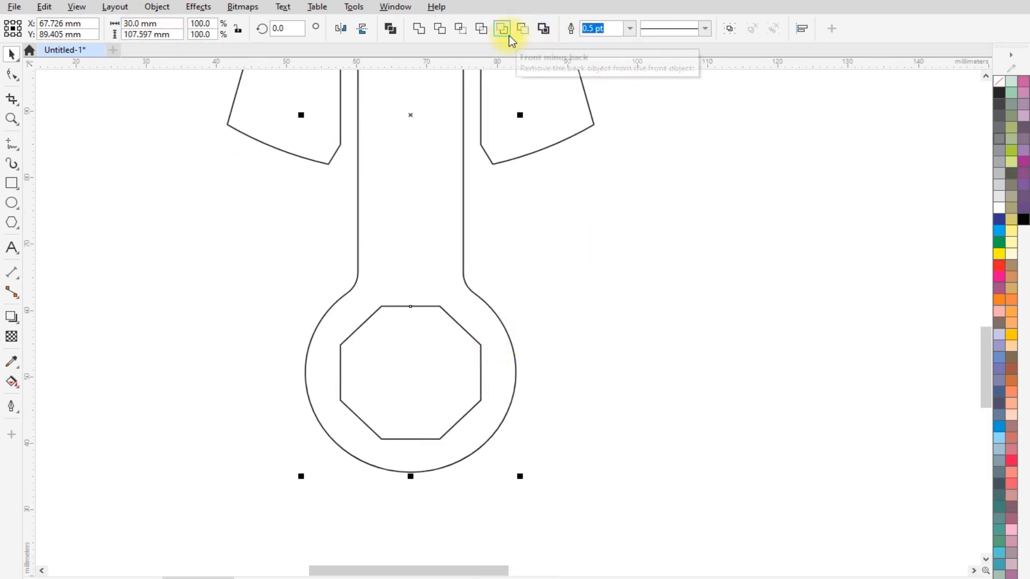
{"action": "left_click", "coordinate": [525, 30]}
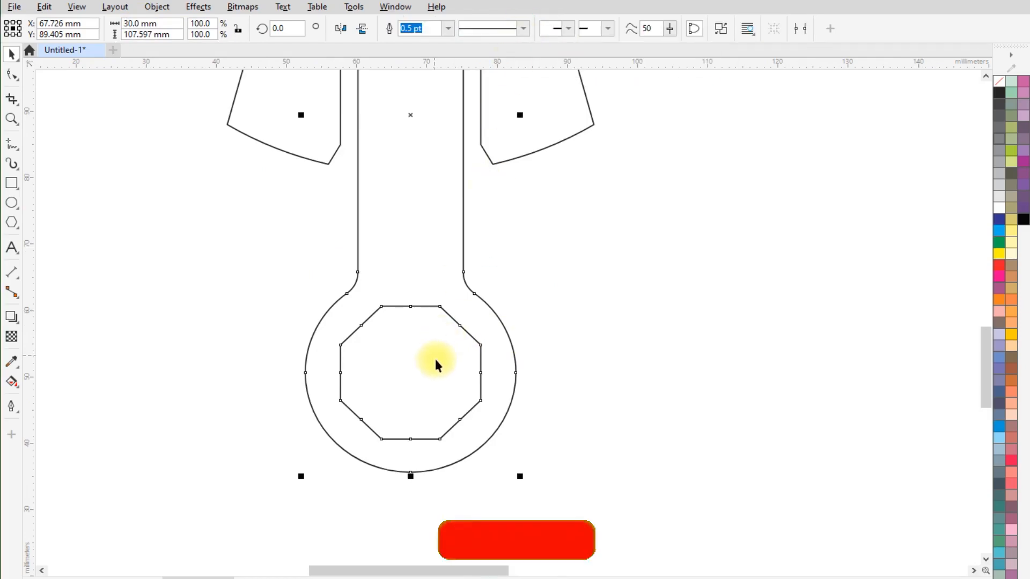
{"action": "scroll", "coordinate": [434, 356], "scroll_direction": "down", "scroll_amount": 1}
{"action": "left_click", "coordinate": [428, 374]}
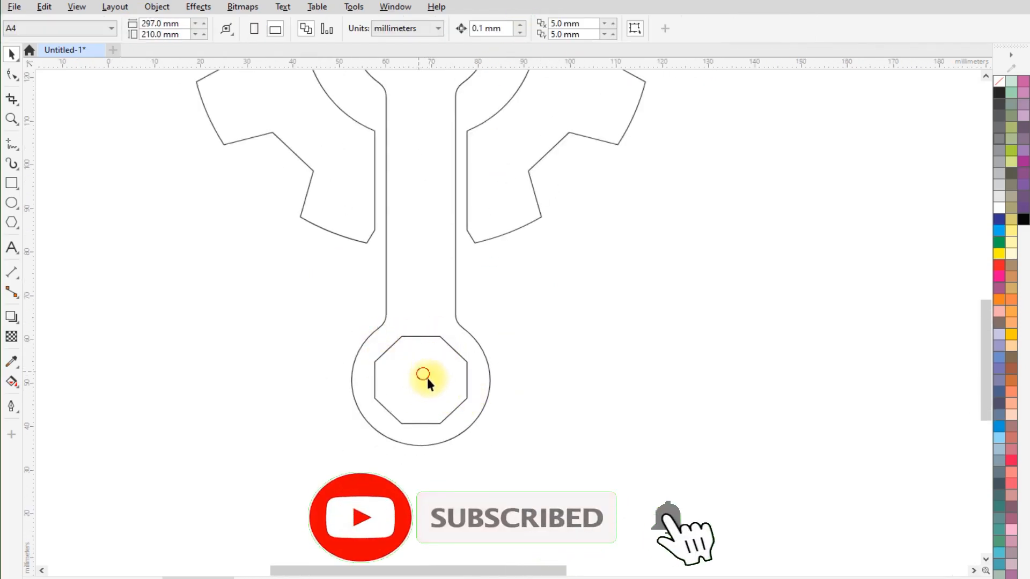
- Select the gear and the wrench and weld them into a single object
{"action": "scroll", "coordinate": [428, 379], "scroll_direction": "down", "scroll_amount": 1}
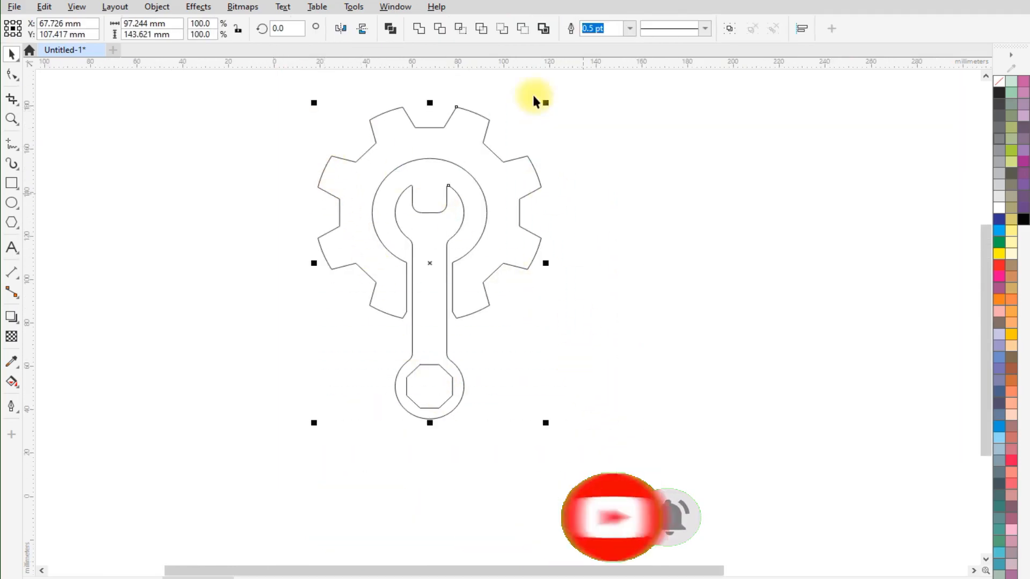
{"action": "left_click", "coordinate": [420, 28]}
{"action": "scroll", "coordinate": [474, 204], "scroll_direction": "up", "scroll_amount": 2}
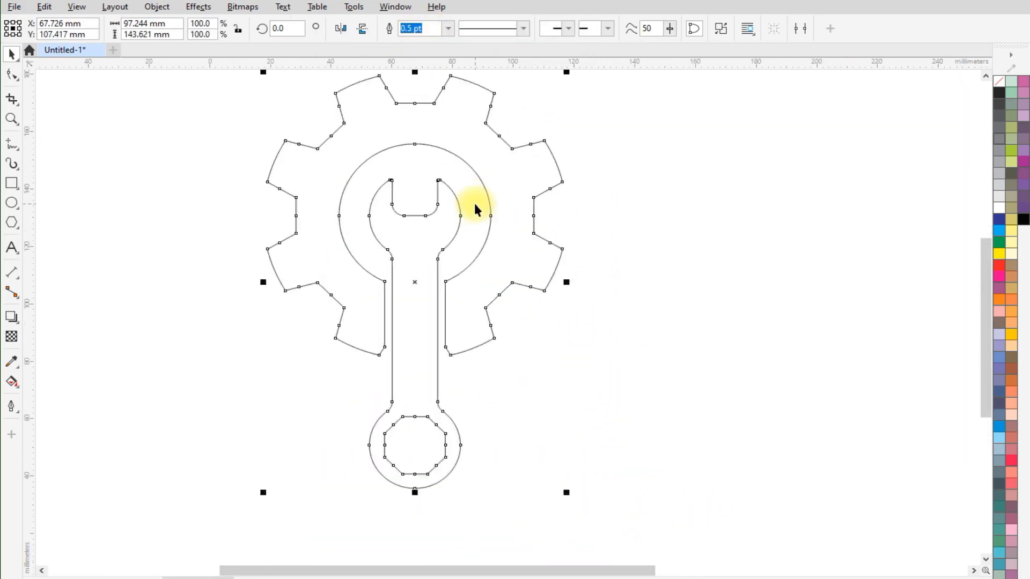
- Rotate the combined gear and wrench 90 degrees counterclockwise so the handle lies horizontally, fill it with black and deselect it
{"action": "scroll", "coordinate": [381, 354], "scroll_direction": "down", "scroll_amount": 1}
{"action": "left_click", "coordinate": [489, 282]}
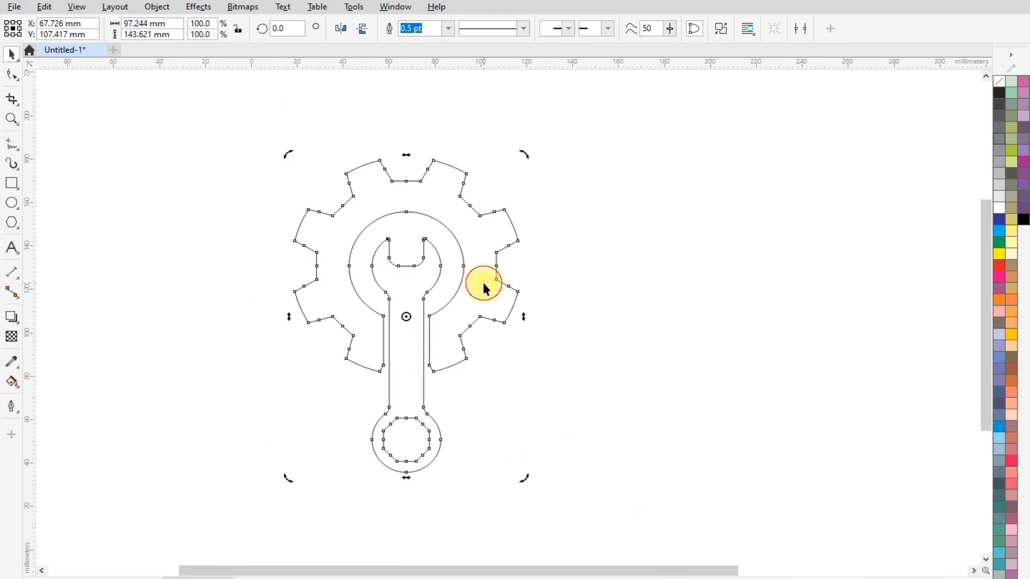
{"action": "left_click_drag", "start_coordinate": [525, 478], "coordinate": [616, 204]}
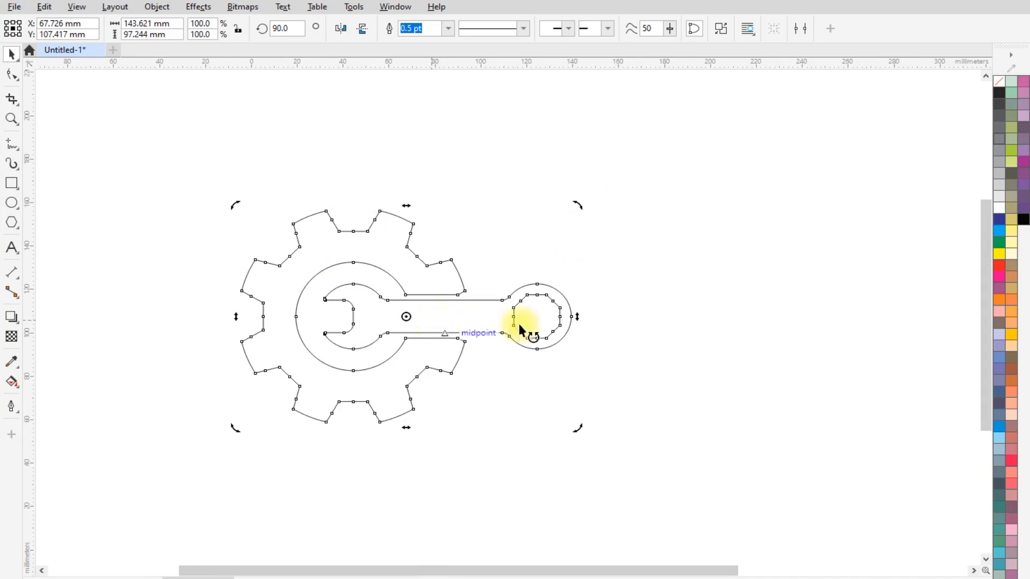
{"action": "left_click", "coordinate": [998, 94]}
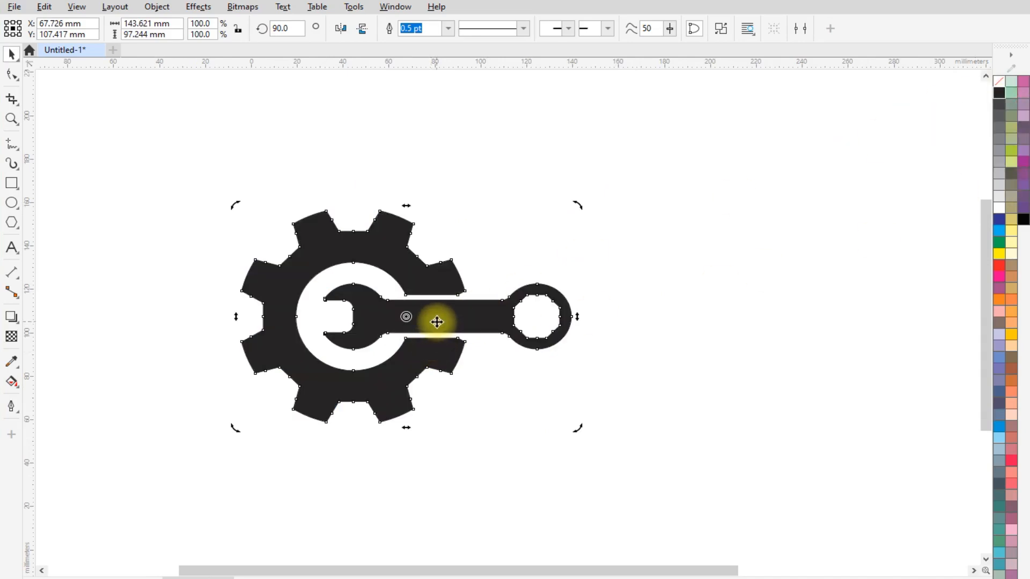
{"action": "left_click_drag", "start_coordinate": [438, 322], "coordinate": [518, 242]}
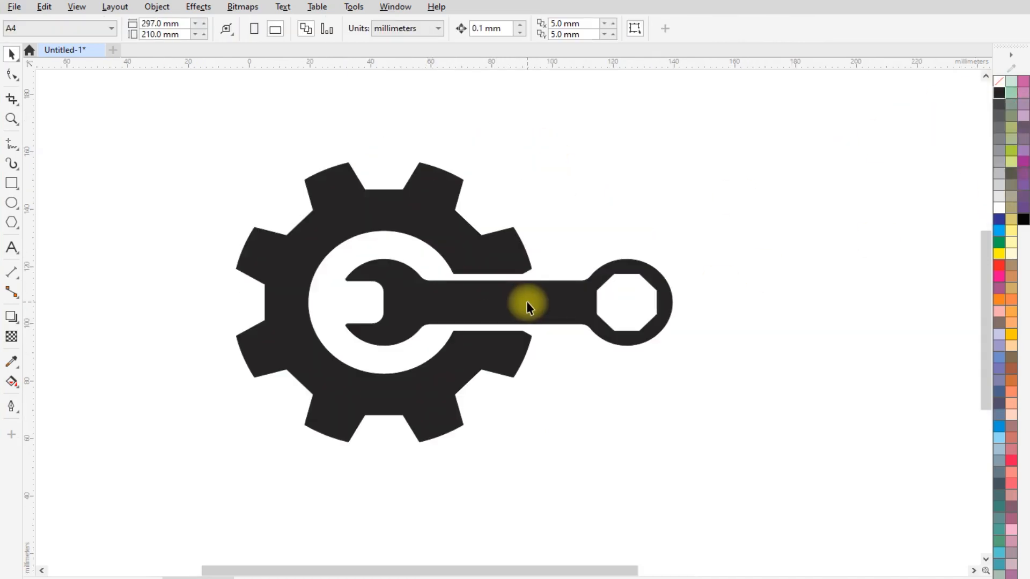